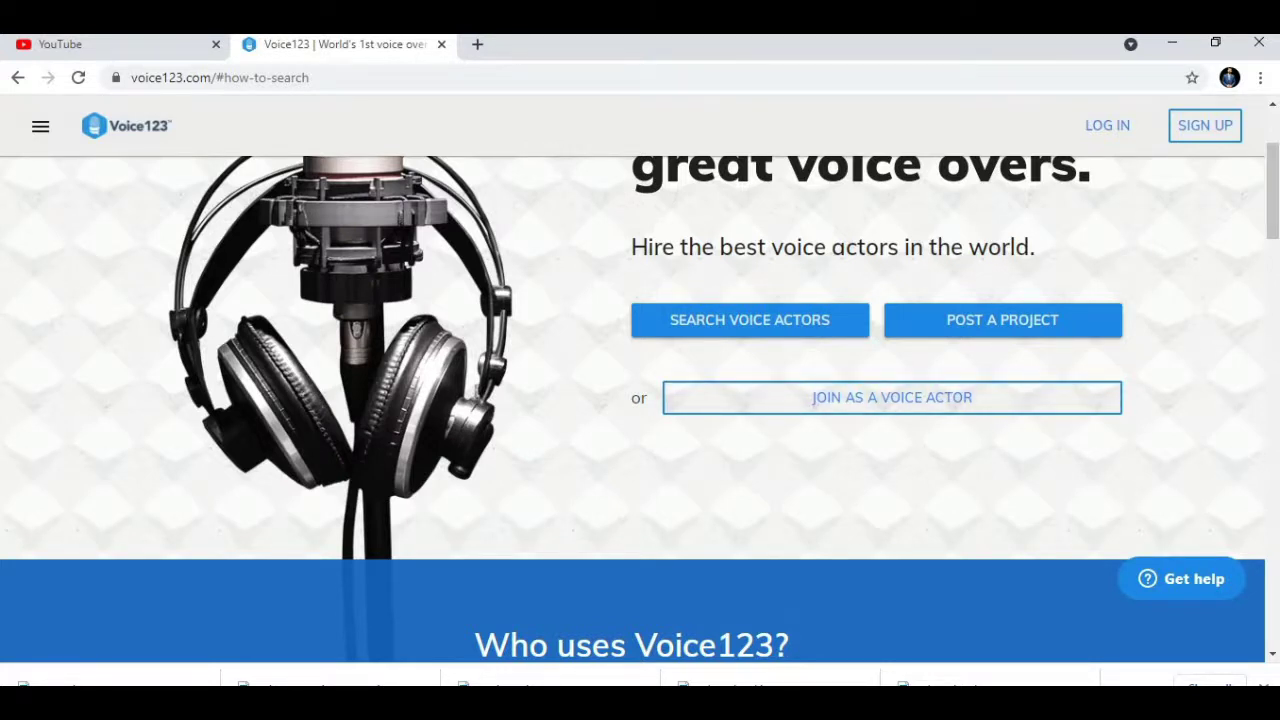
# Step: Look through the Voice123 home page, including the sections on who uses it and how it works
pyautogui.scroll(-6, 640, 400)
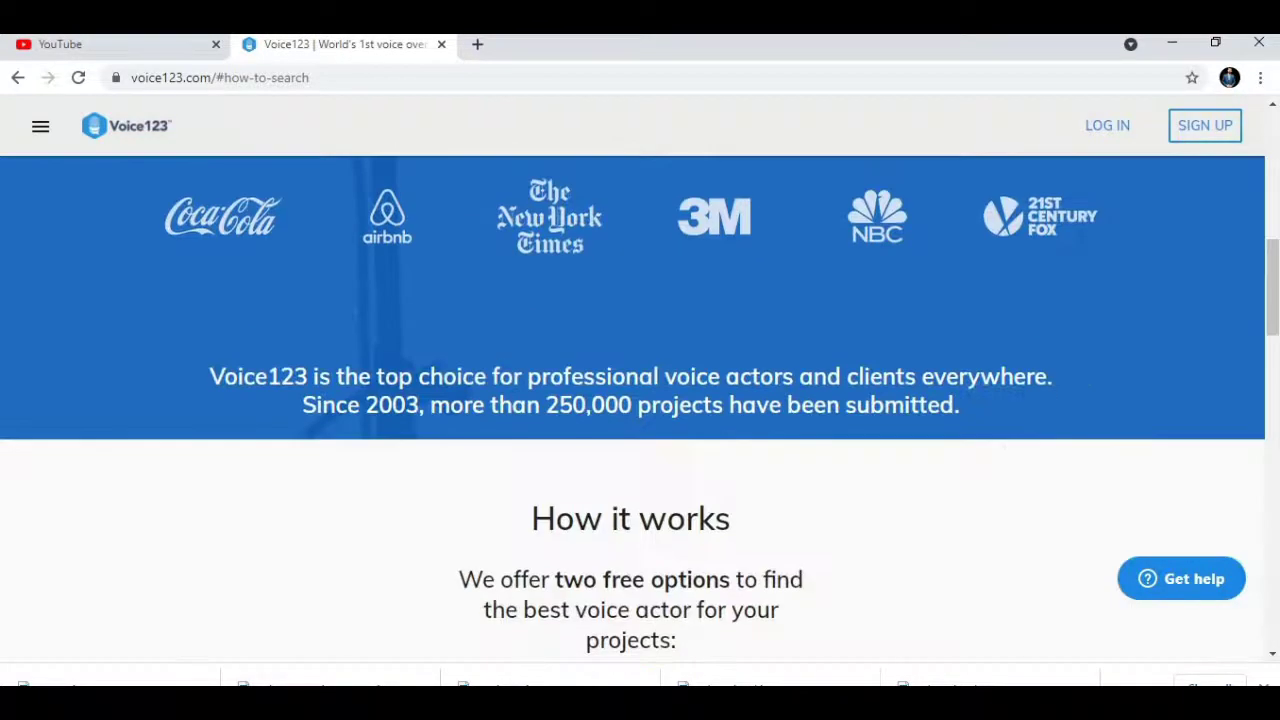
pyautogui.scroll(2, 640, 400)
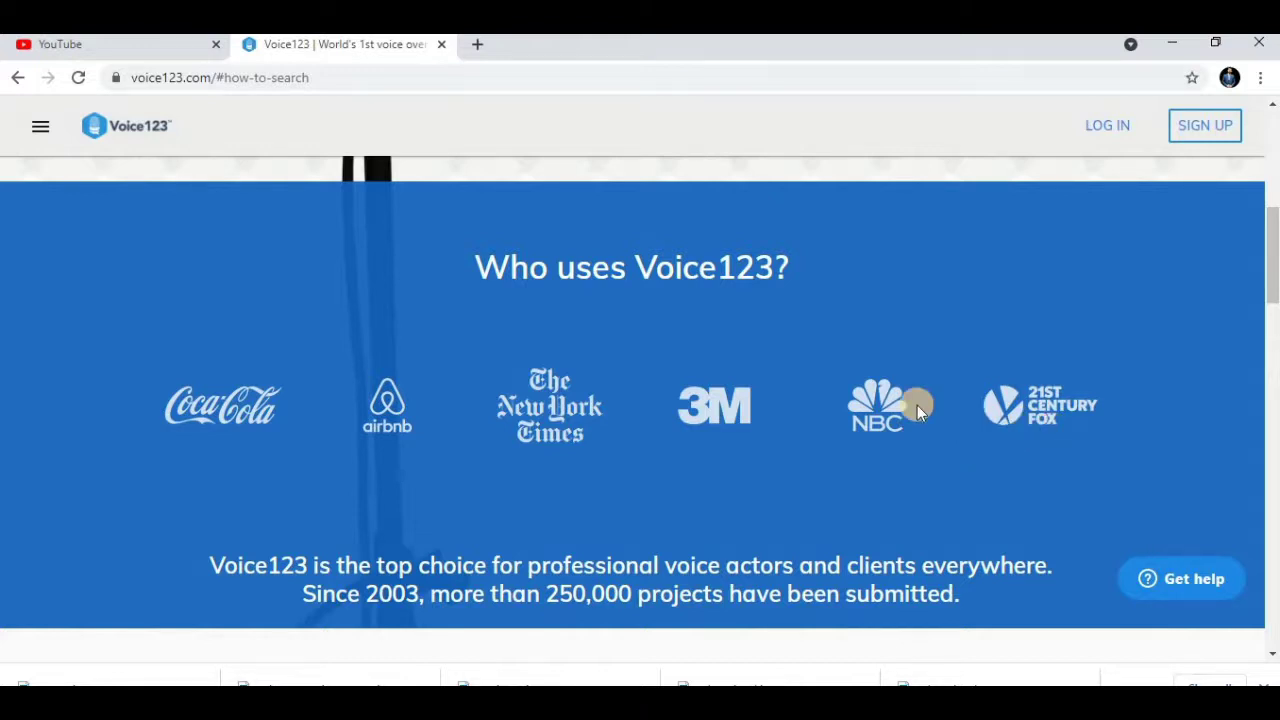
pyautogui.scroll(-5, 919, 410)
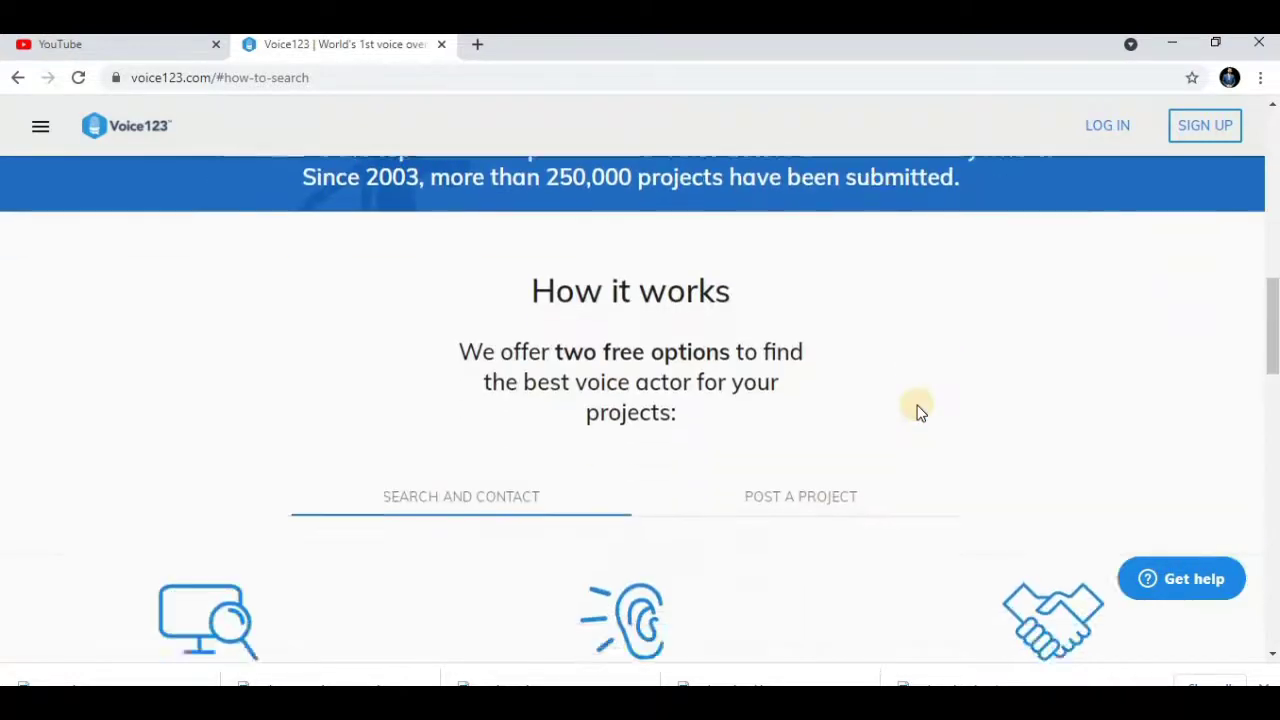
pyautogui.scroll(-10, 730, 500)
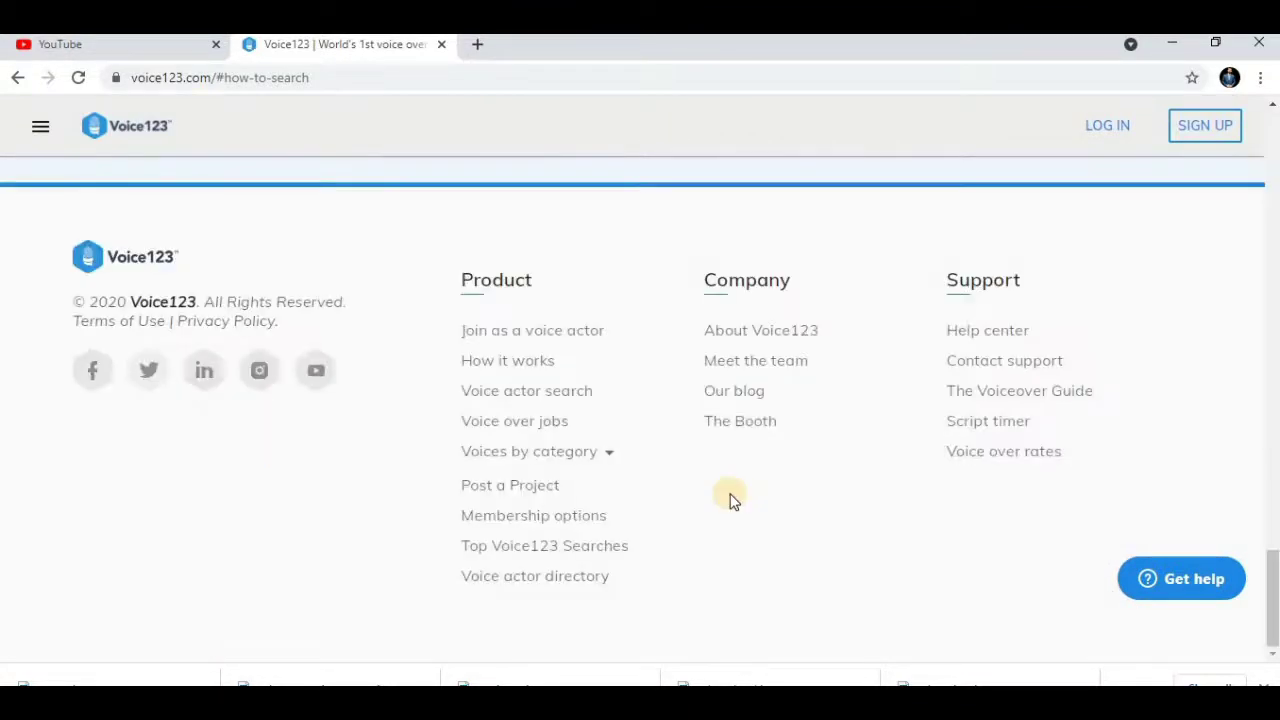
pyautogui.scroll(10, 730, 500)
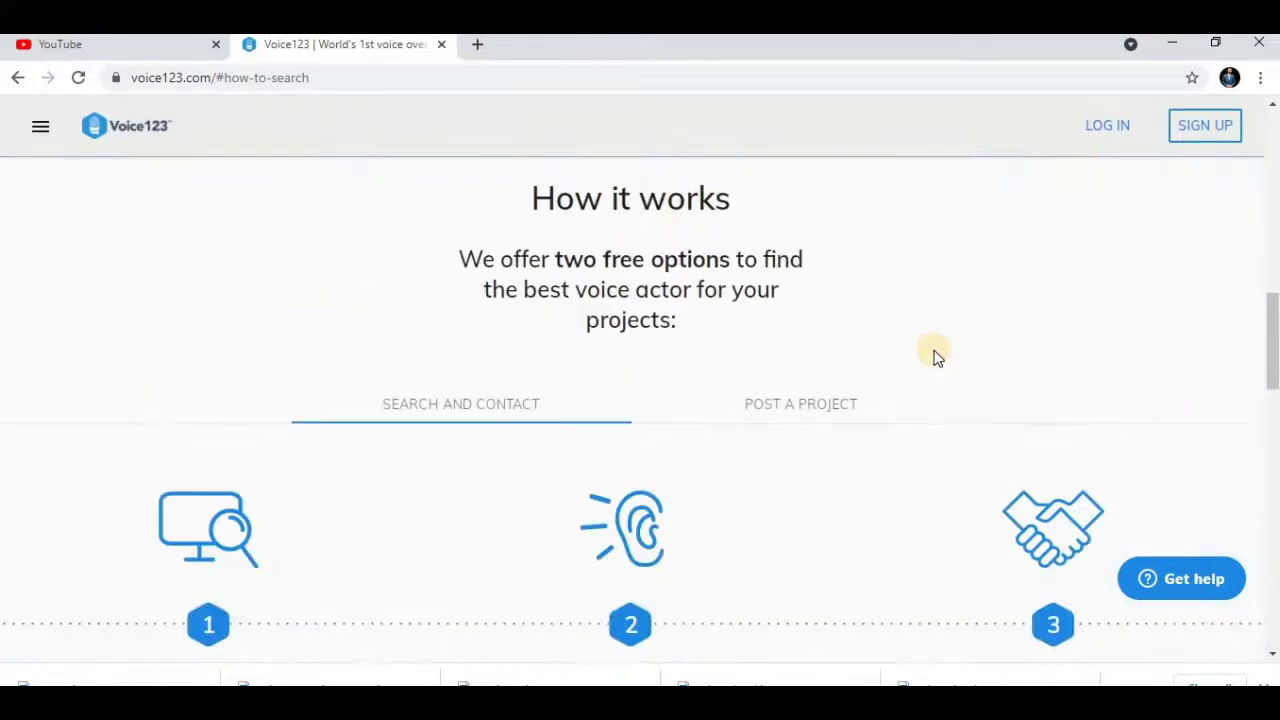
pyautogui.scroll(-1, 935, 357)
pyautogui.scroll(10, 934, 352)
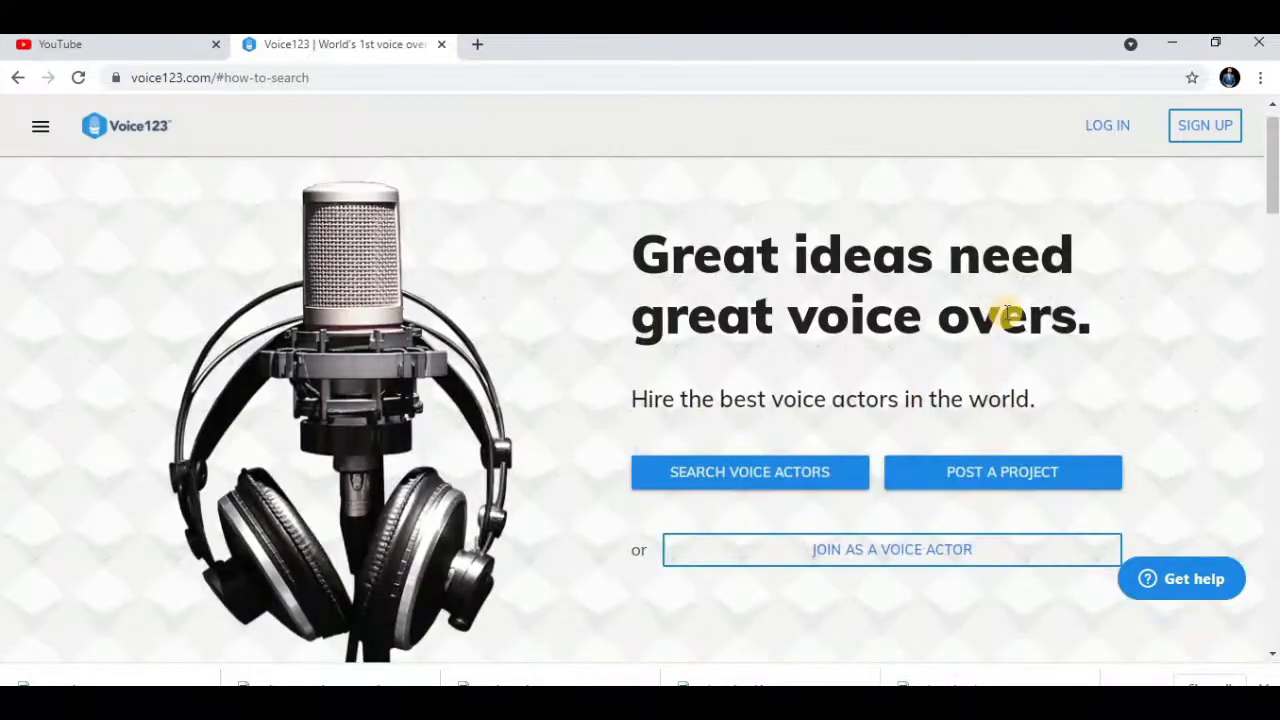
# Step: Start signing up for Voice123 as a voice actor
pyautogui.click(1199, 131)
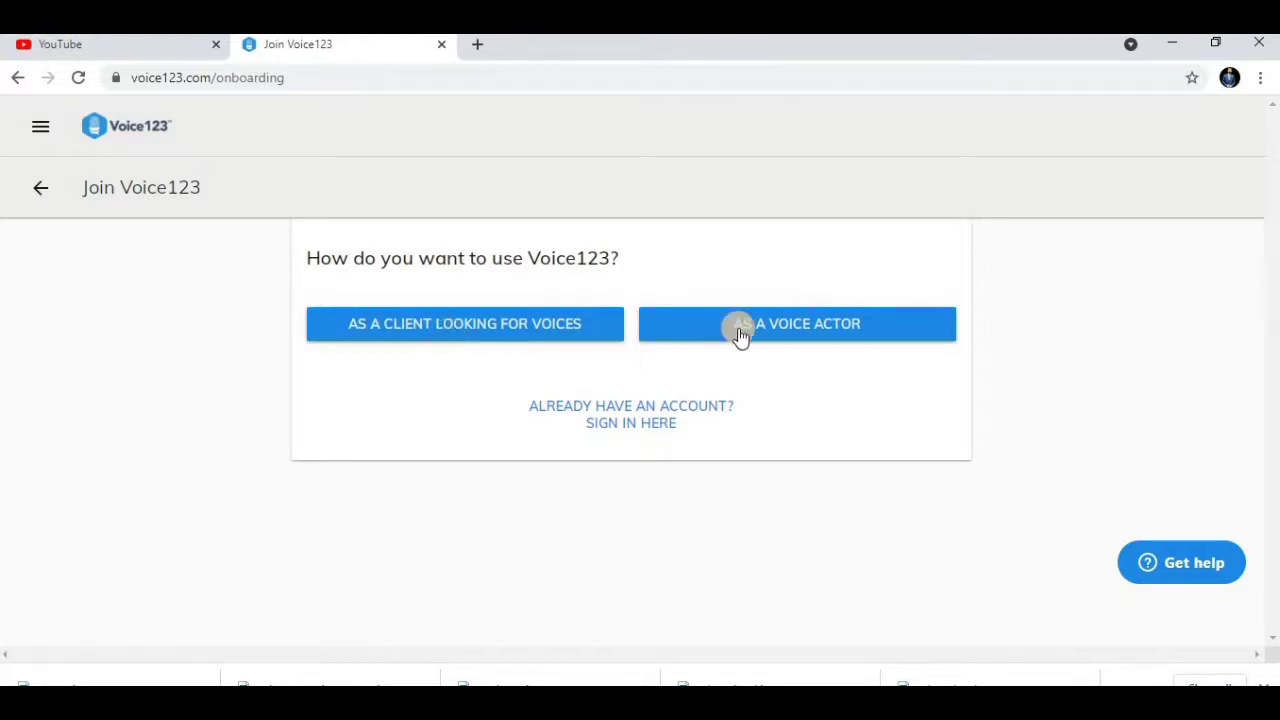
pyautogui.click(806, 341)
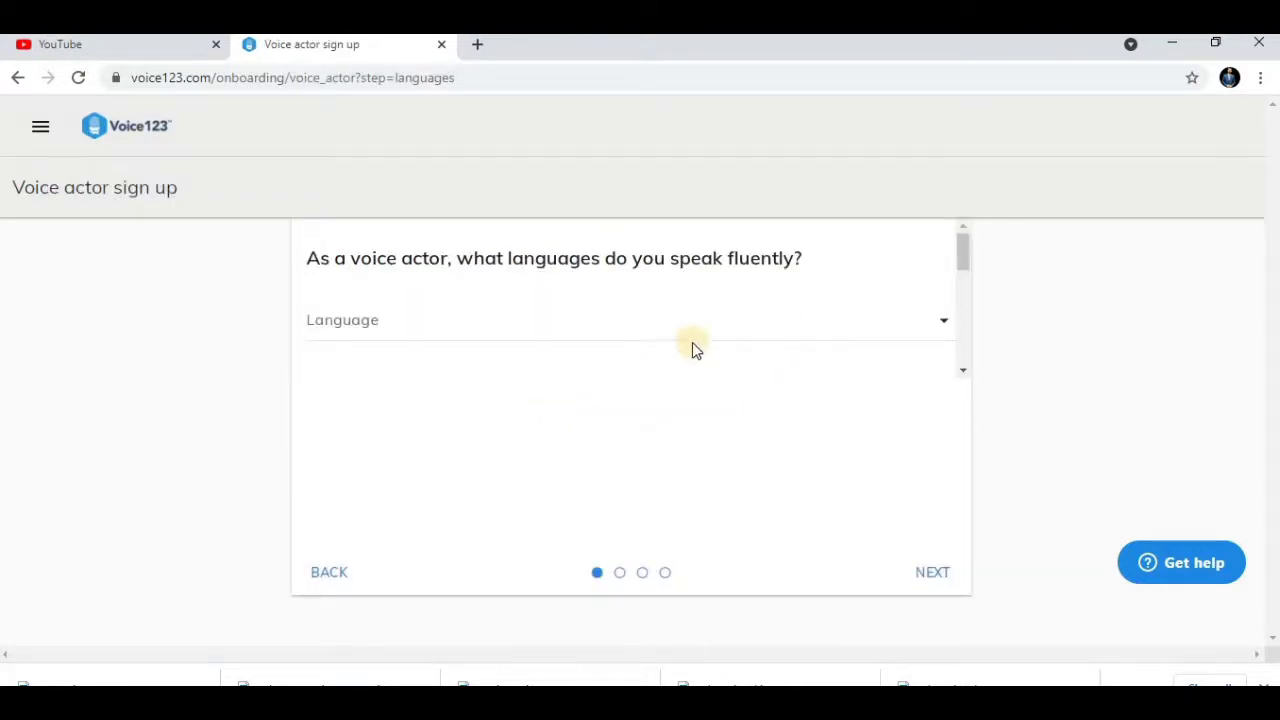
# Step: Choose English - Other and Urdu as the languages spoken fluently
pyautogui.click(869, 318)
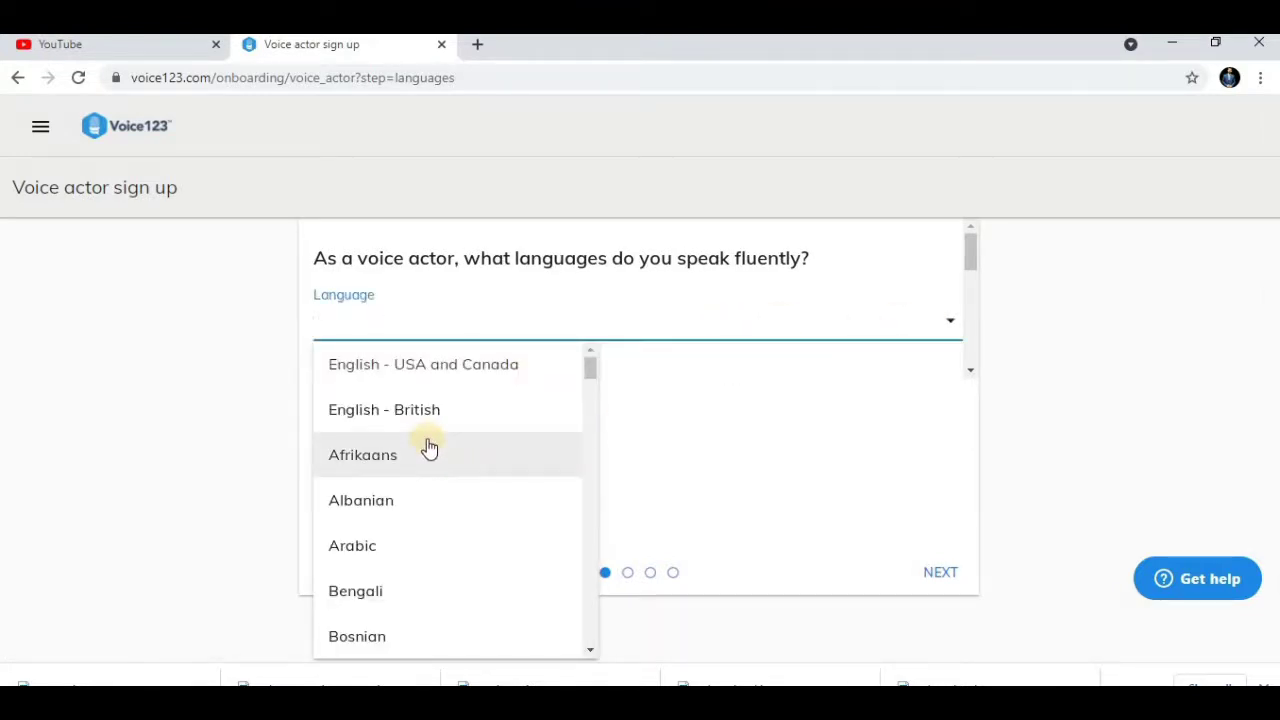
pyautogui.scroll(-2, 429, 447)
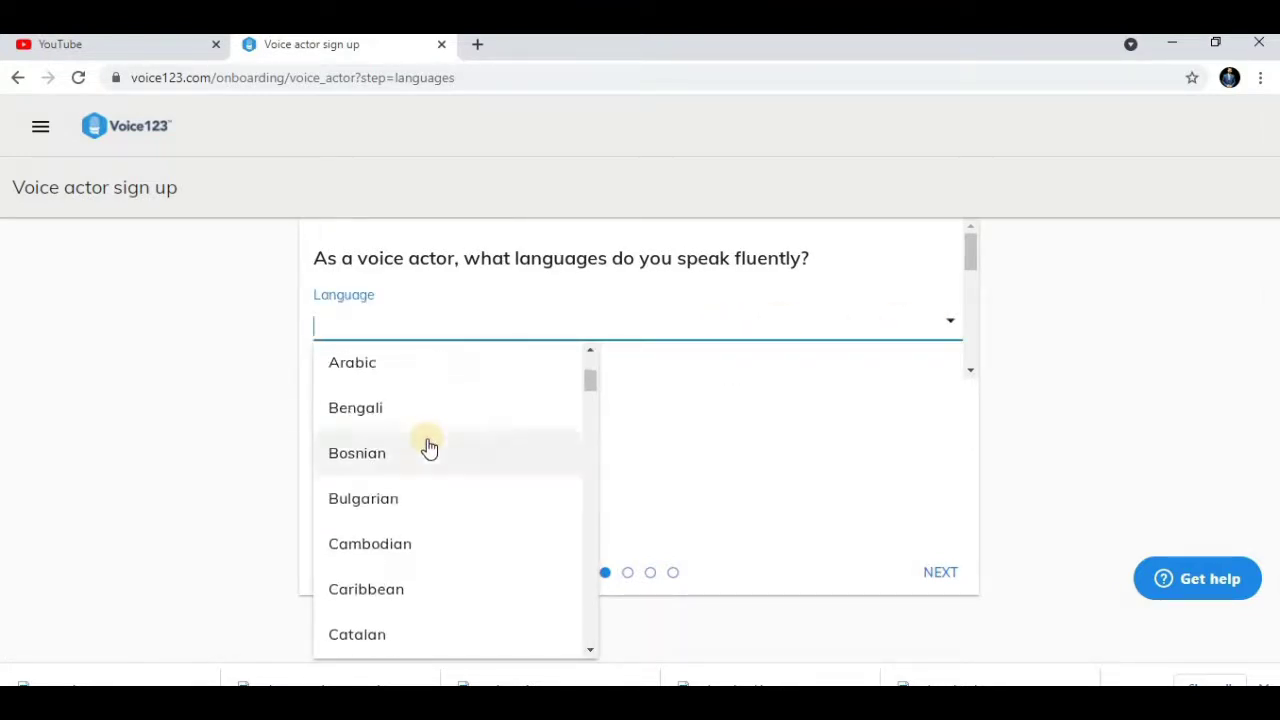
pyautogui.scroll(2, 429, 447)
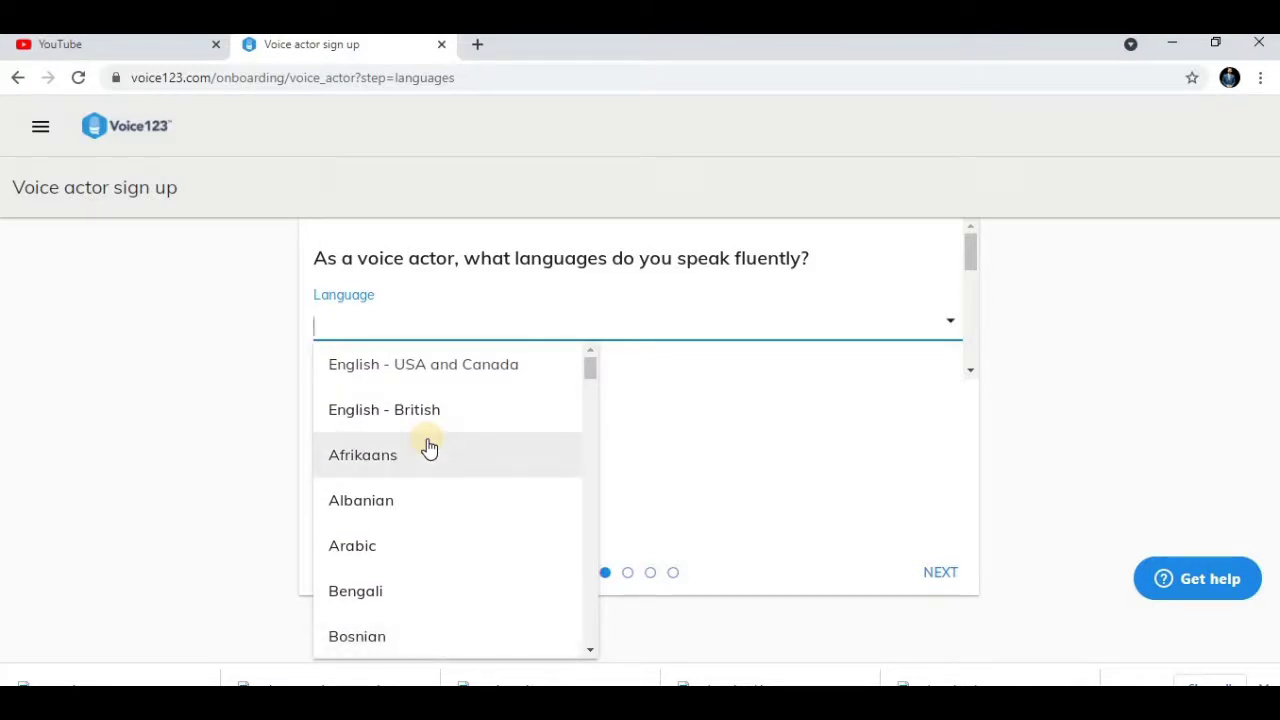
pyautogui.click(400, 425)
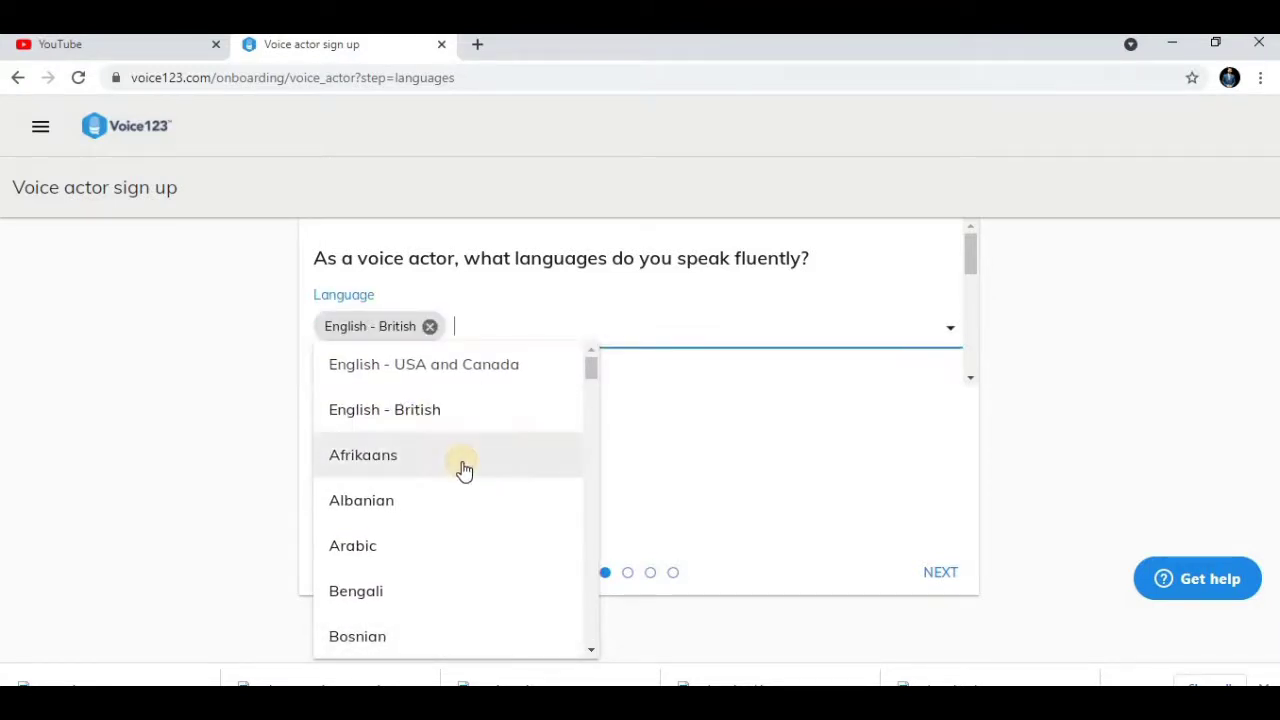
pyautogui.scroll(-10, 463, 469)
pyautogui.scroll(-4, 463, 470)
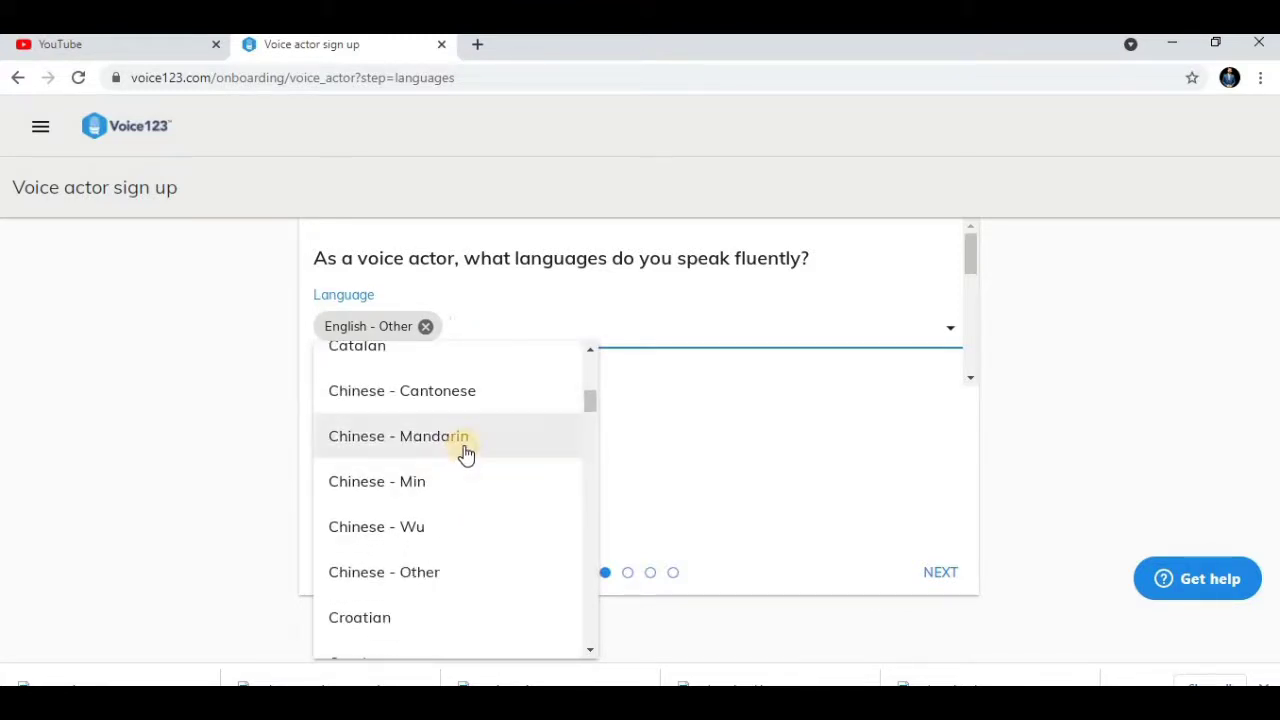
pyautogui.click(465, 453)
pyautogui.scroll(-4, 397, 471)
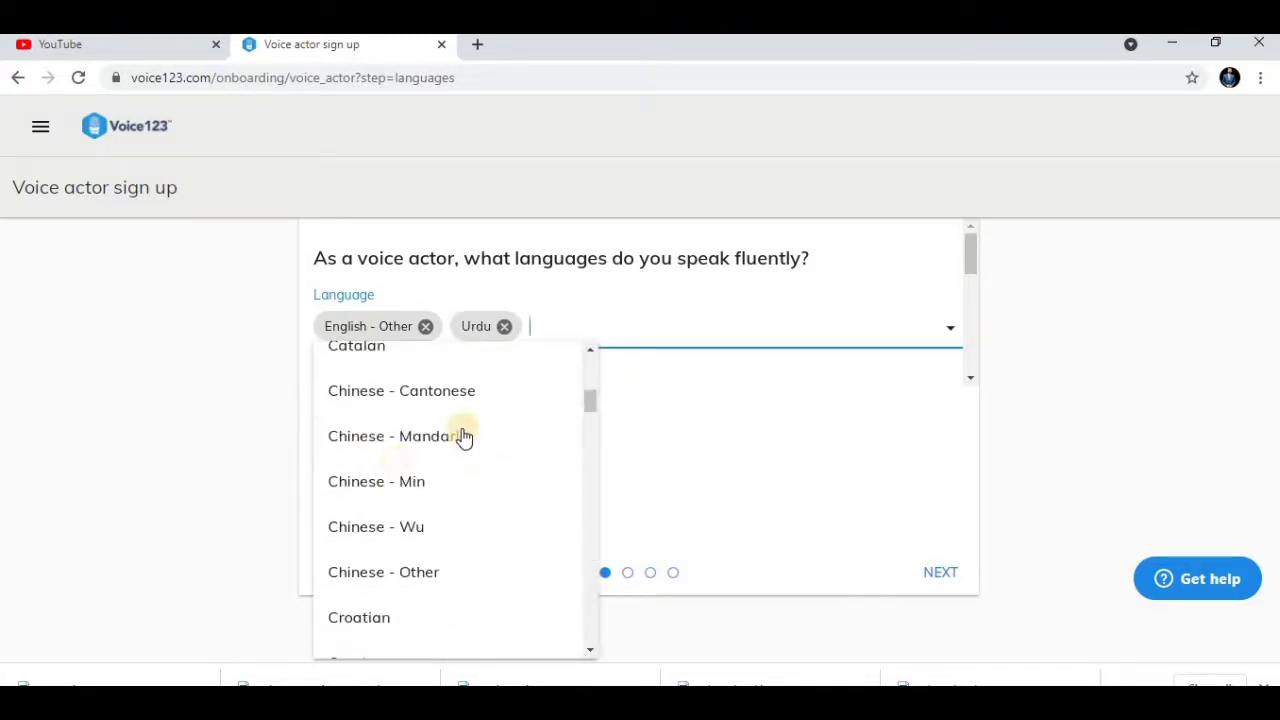
# Step: Add Punjabi to the fluent languages and continue to the gender and age question
pyautogui.write('p')
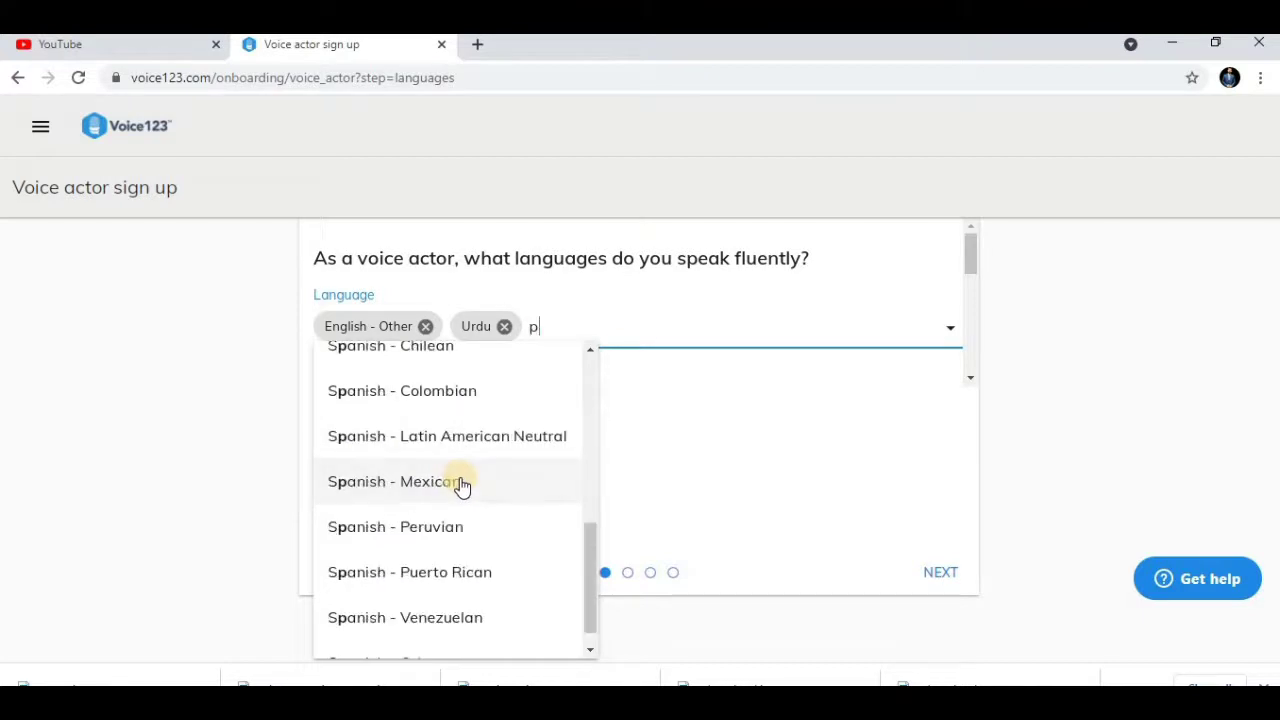
pyautogui.write('a')
pyautogui.press('Down')
pyautogui.press('Return')
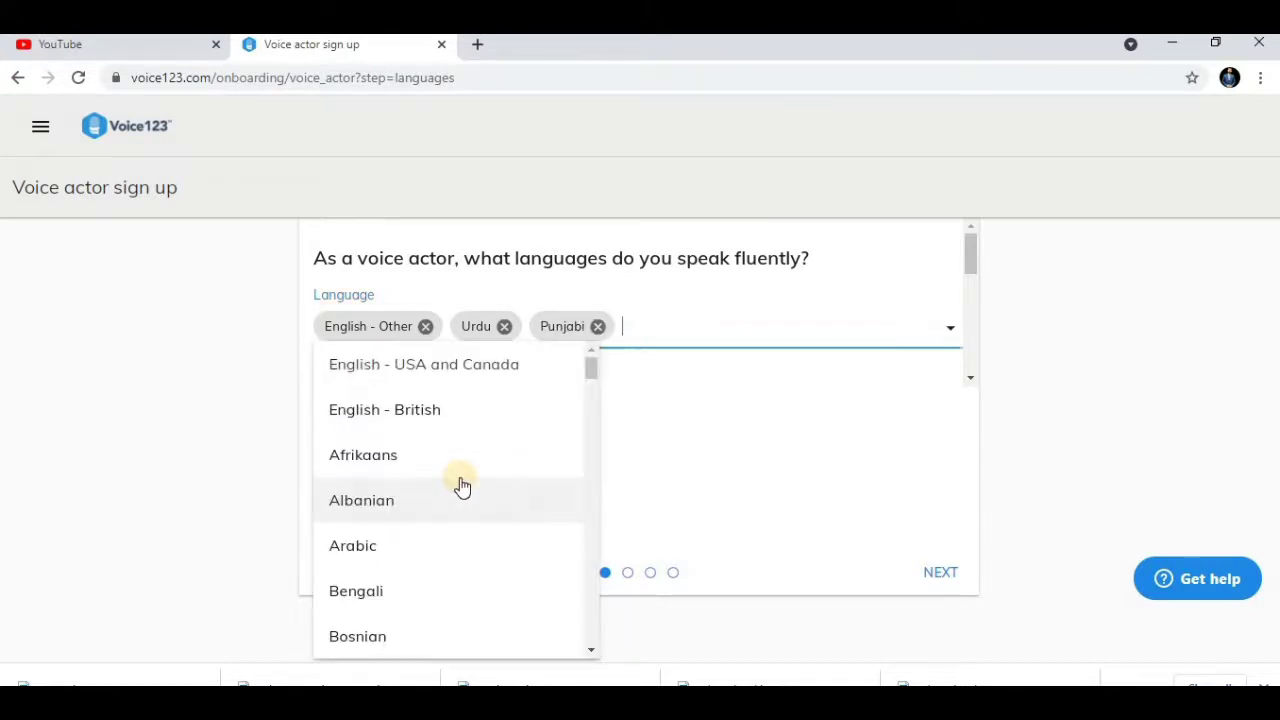
pyautogui.click(838, 432)
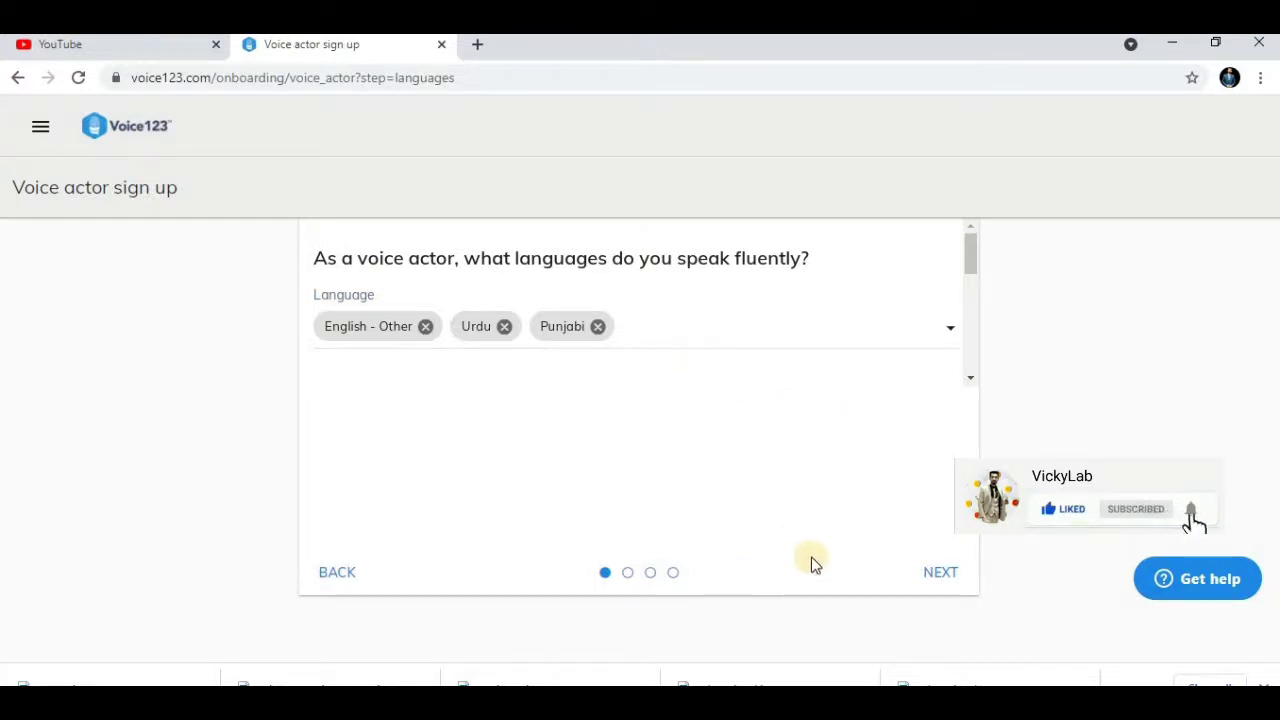
pyautogui.click(942, 570)
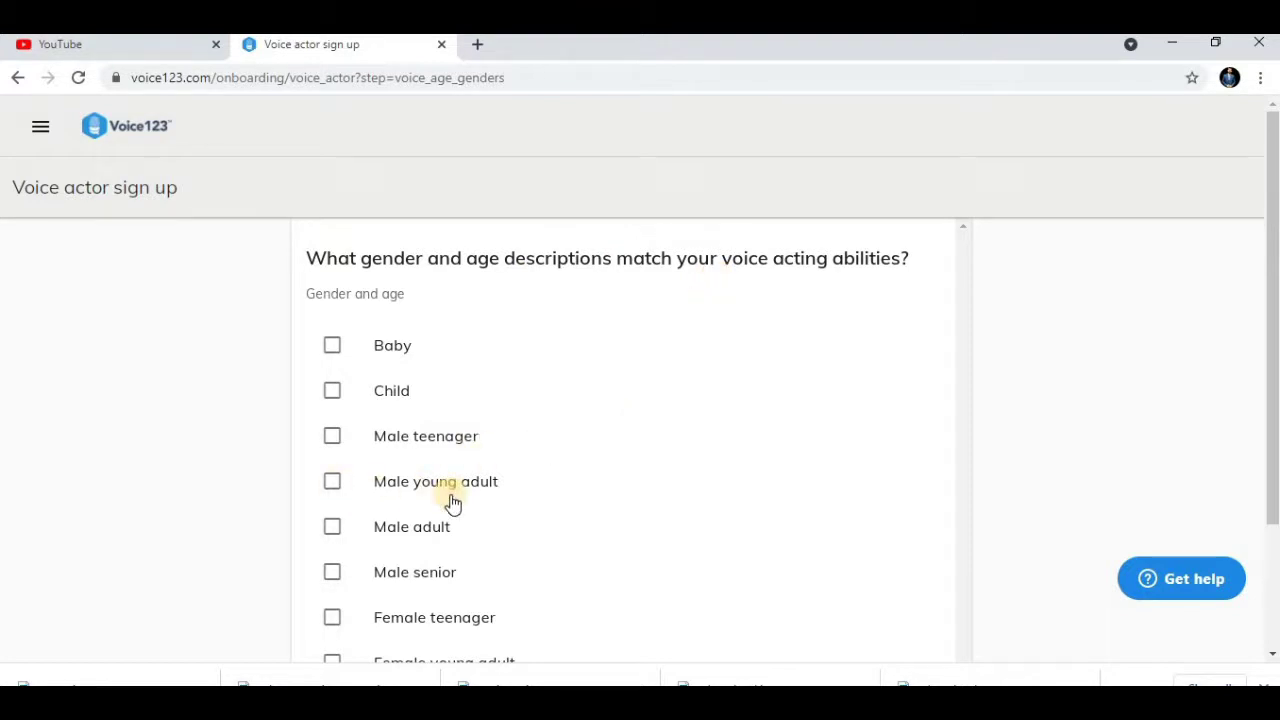
# Step: Select Male young adult as the voice's gender and age description and continue
pyautogui.scroll(-2, 414, 490)
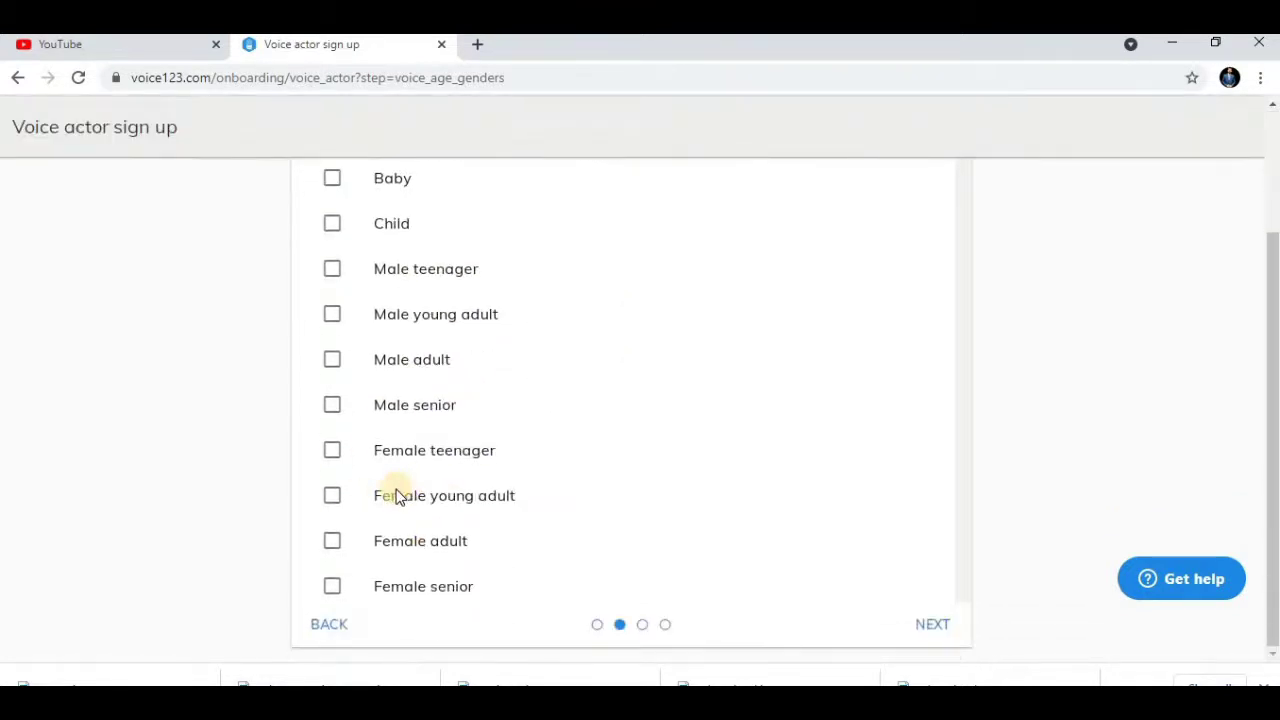
pyautogui.click(334, 316)
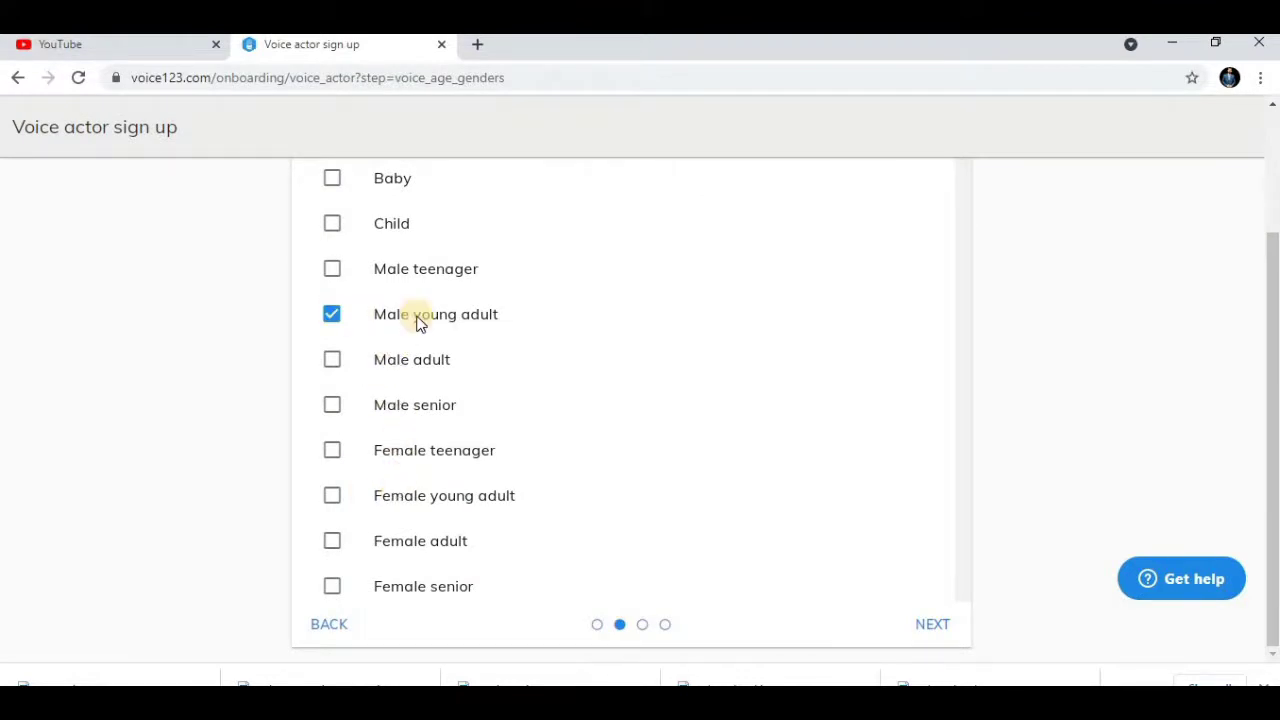
pyautogui.click(930, 620)
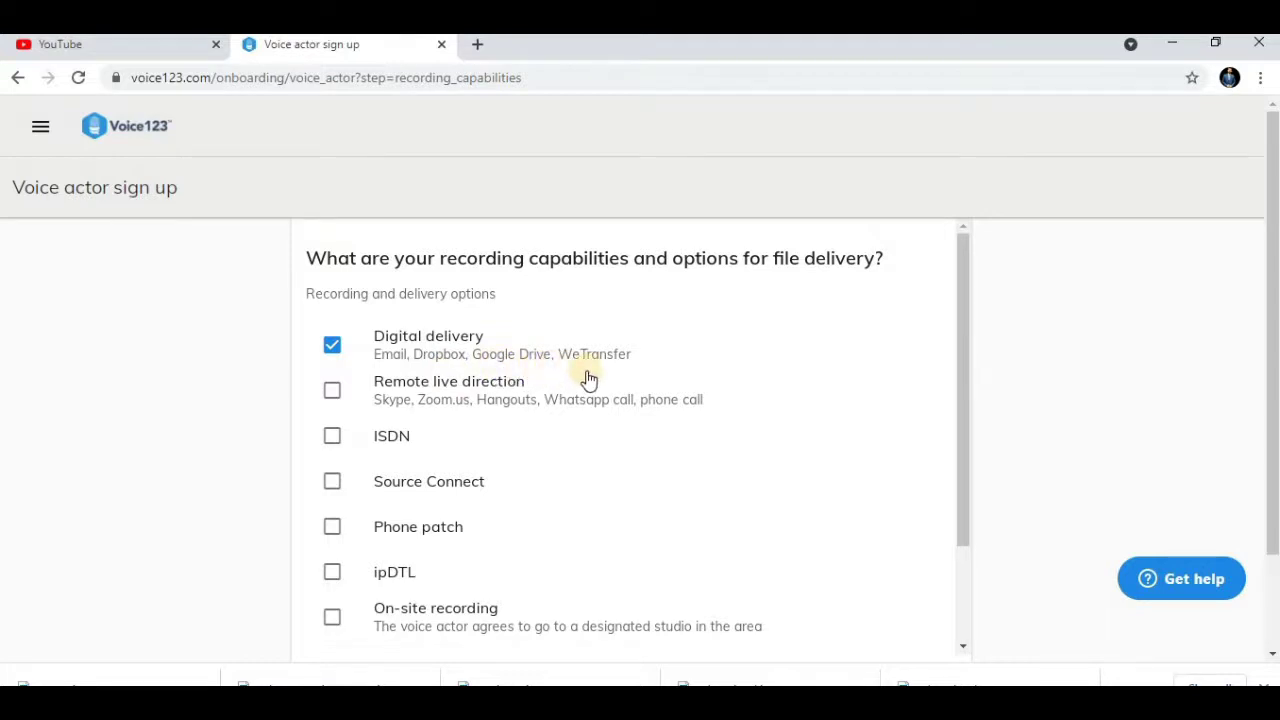
# Step: Review the recording and file delivery options, keep only Digital delivery selected, and continue
pyautogui.scroll(-1, 589, 378)
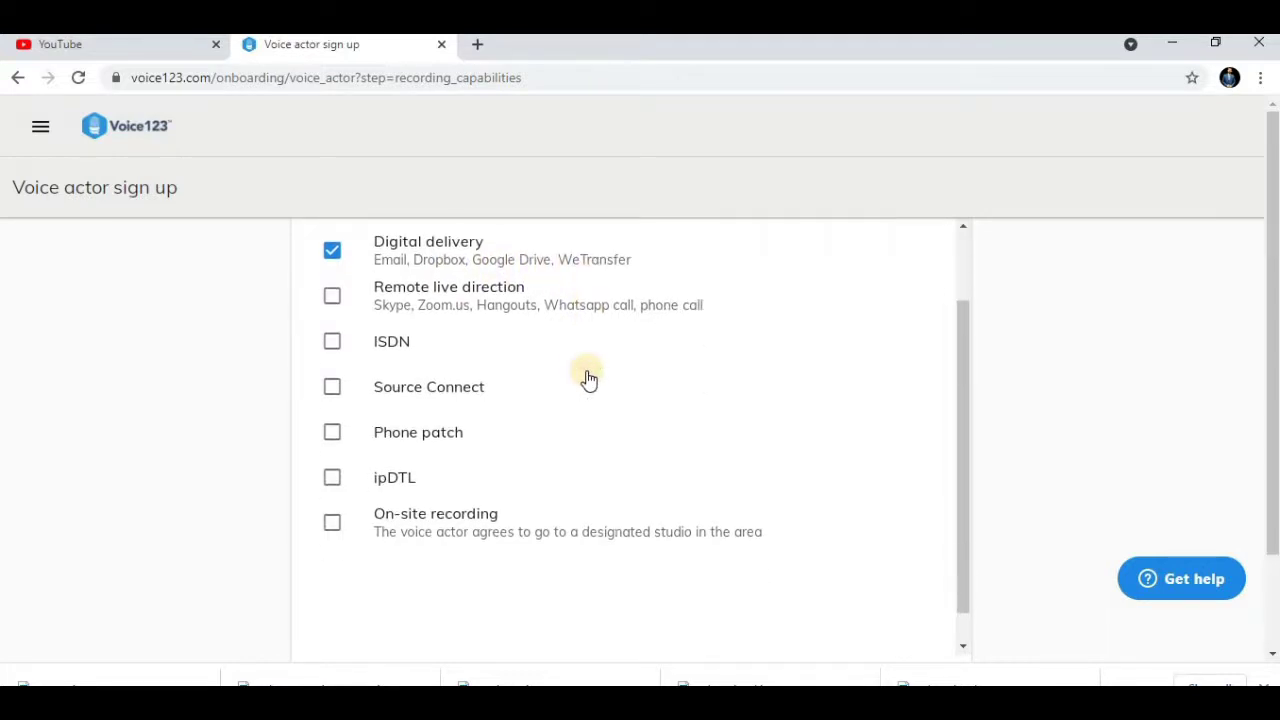
pyautogui.scroll(1, 587, 375)
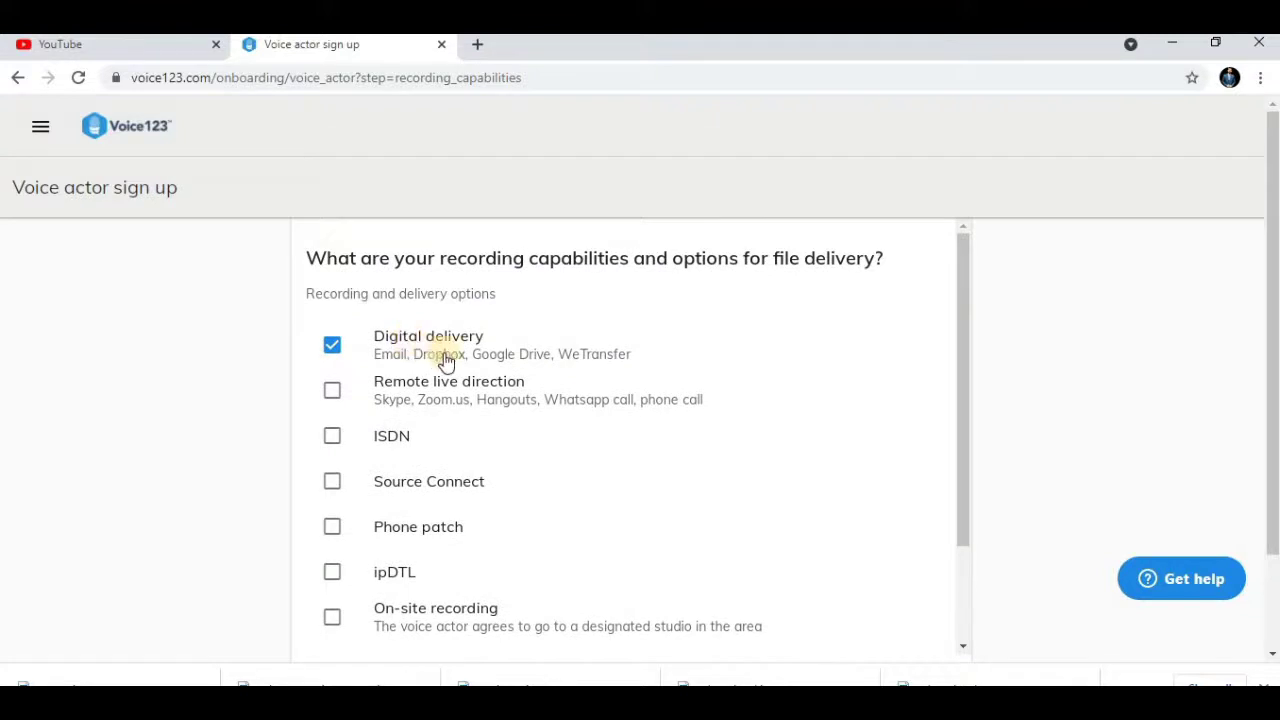
pyautogui.scroll(-4, 680, 450)
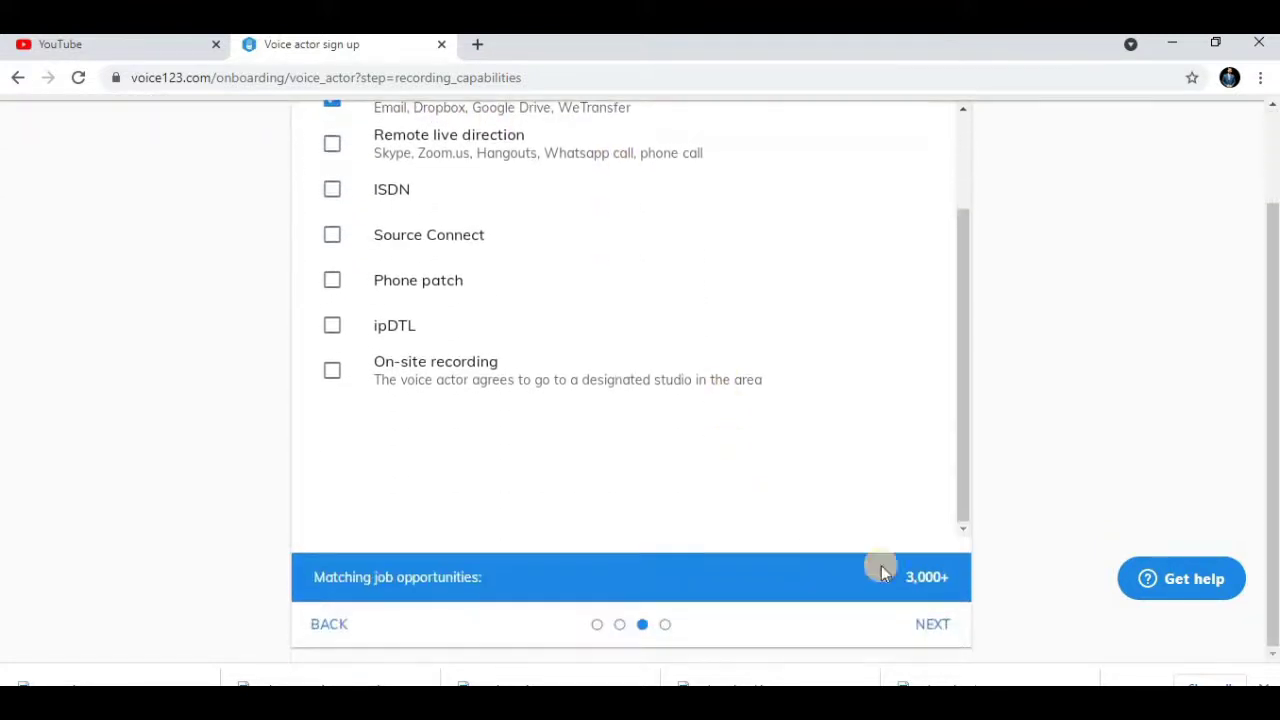
pyautogui.click(924, 618)
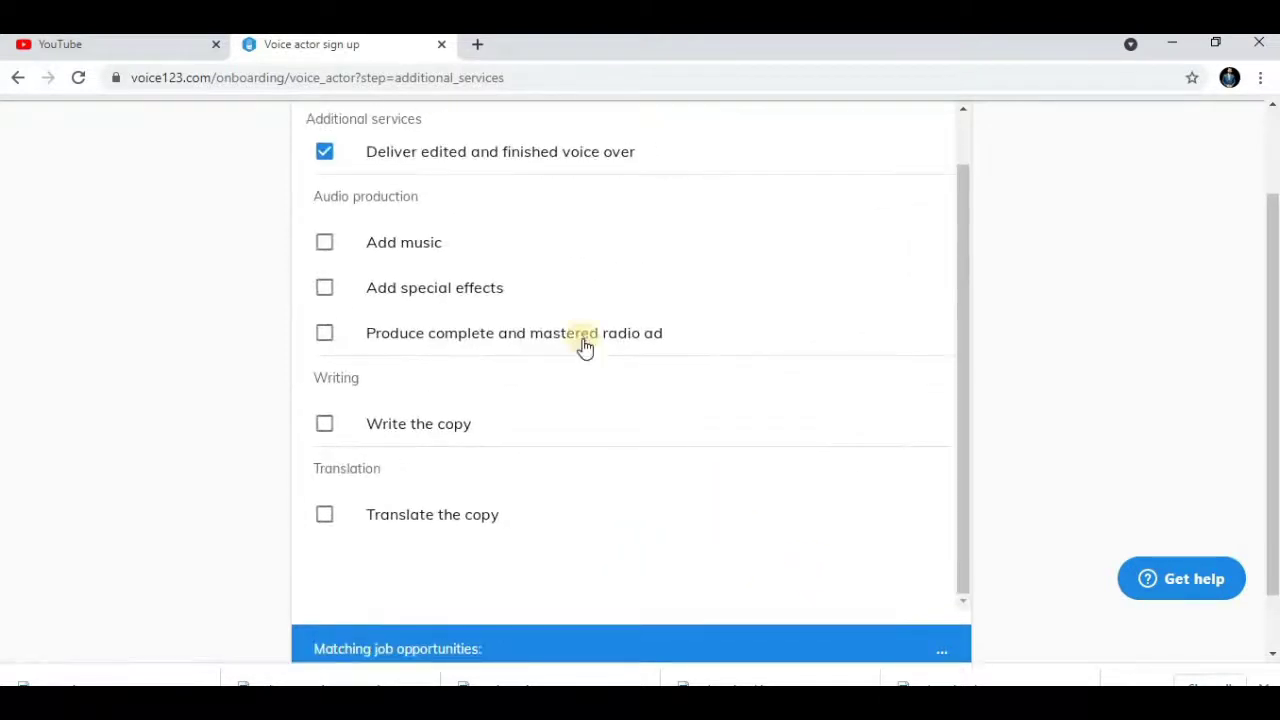
# Step: Offer Add music alongside Deliver edited and finished voice over as additional services, and continue to the e-mail sign-in page
pyautogui.scroll(1, 550, 322)
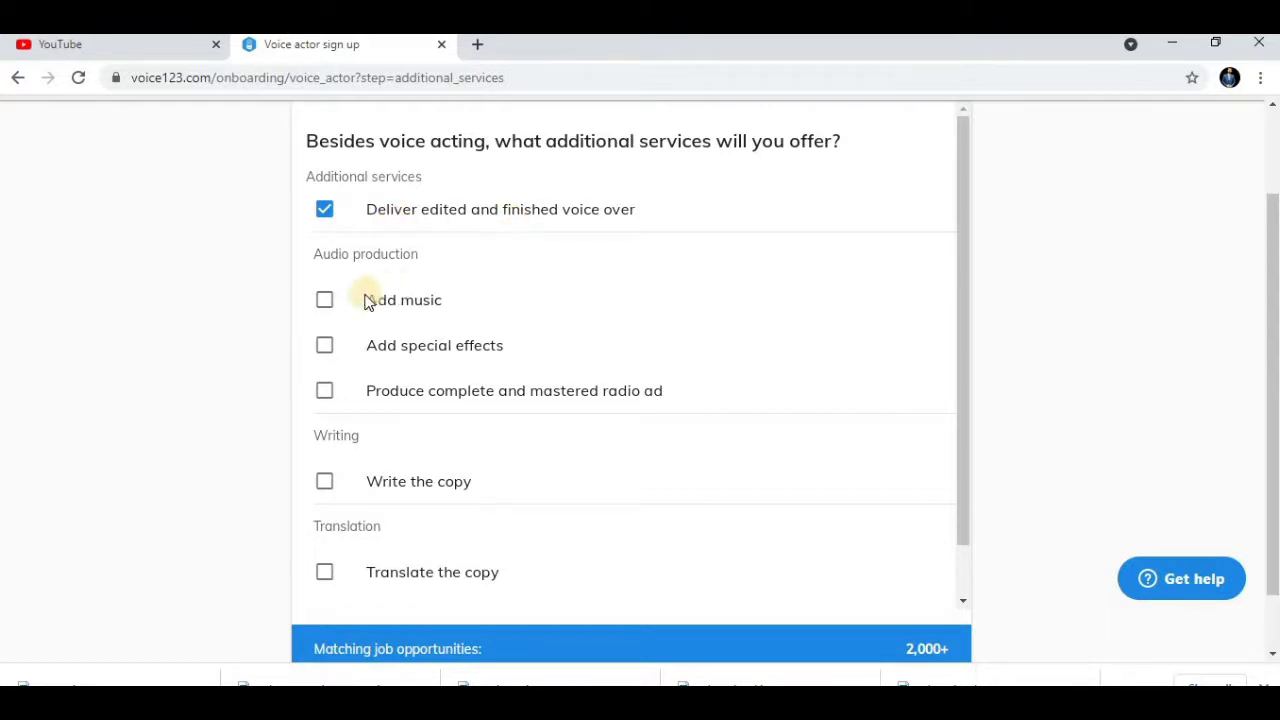
pyautogui.click(323, 305)
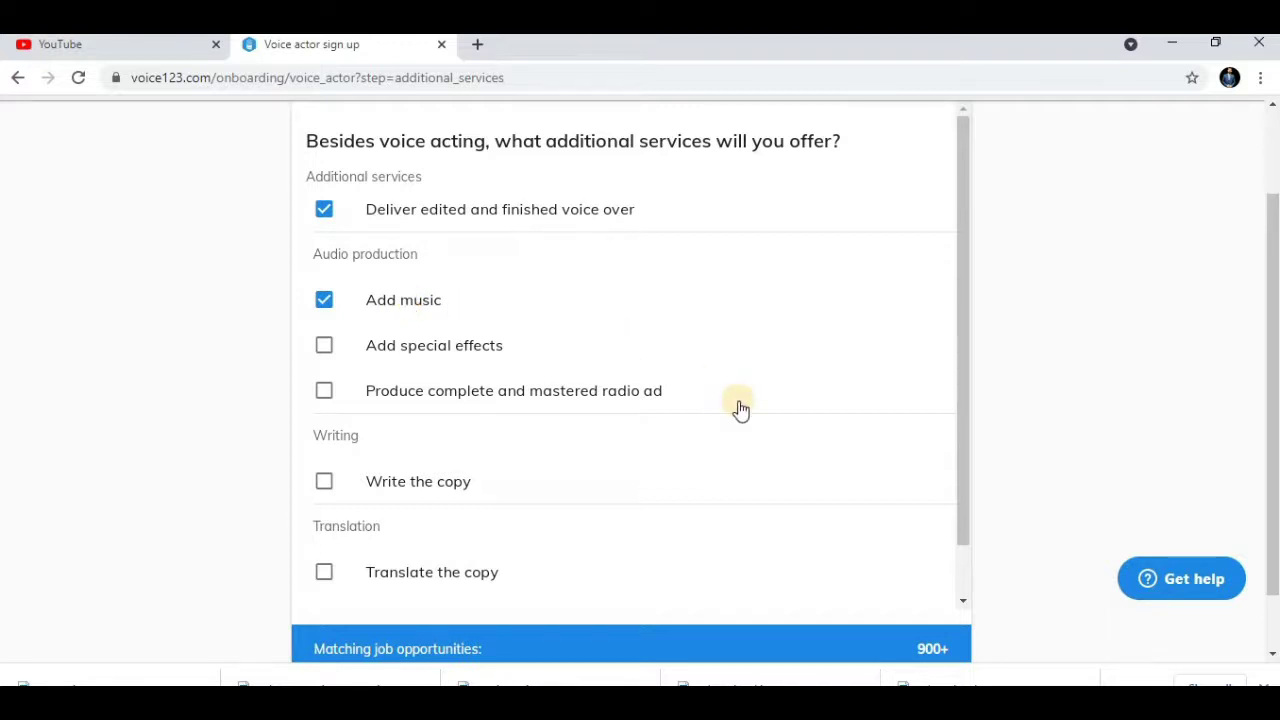
pyautogui.scroll(-1, 731, 366)
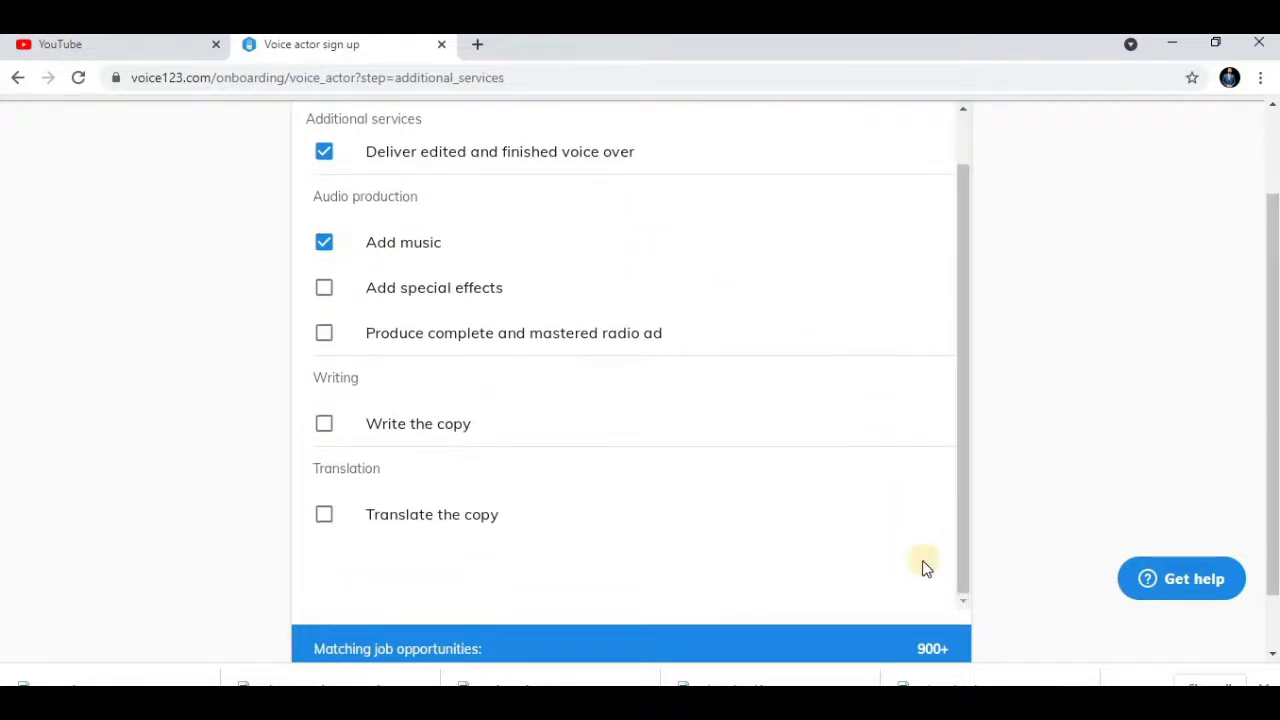
pyautogui.scroll(-1, 868, 568)
pyautogui.click(938, 628)
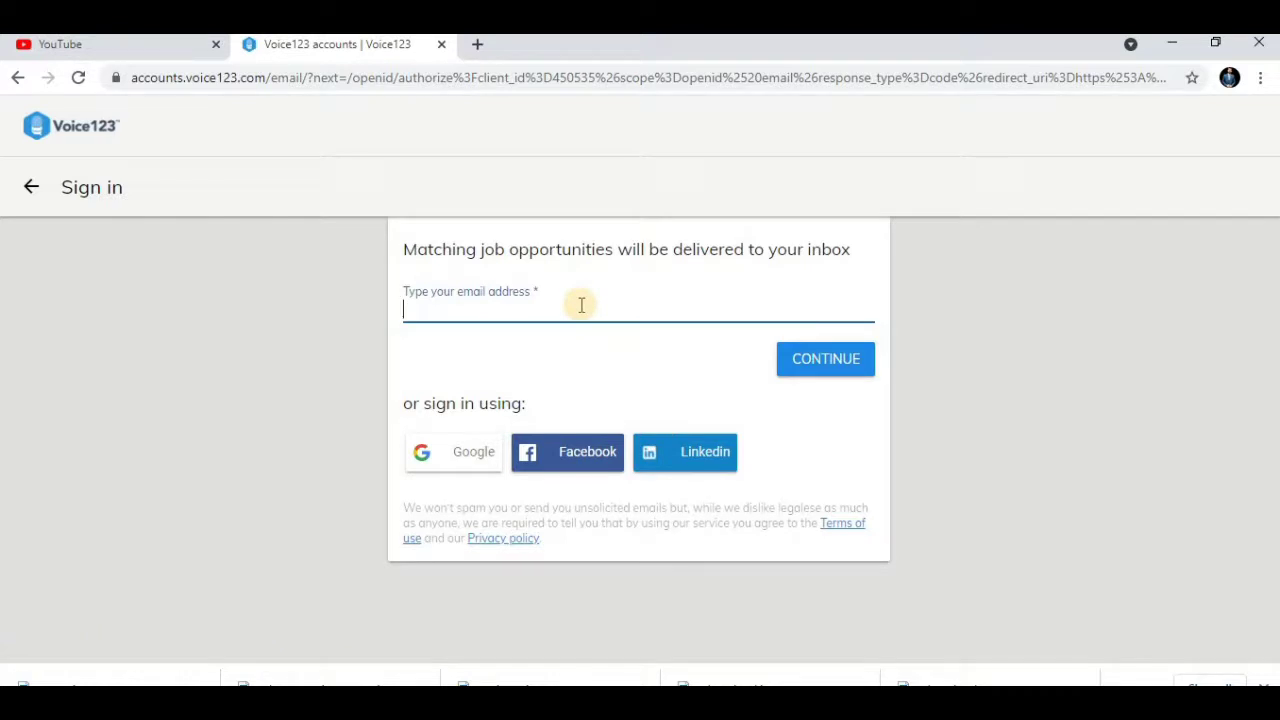
# Step: Submit the account e-mail address, then fill in and submit the full name
pyautogui.hotkey('ctrl', 'v')
pyautogui.click(817, 369)
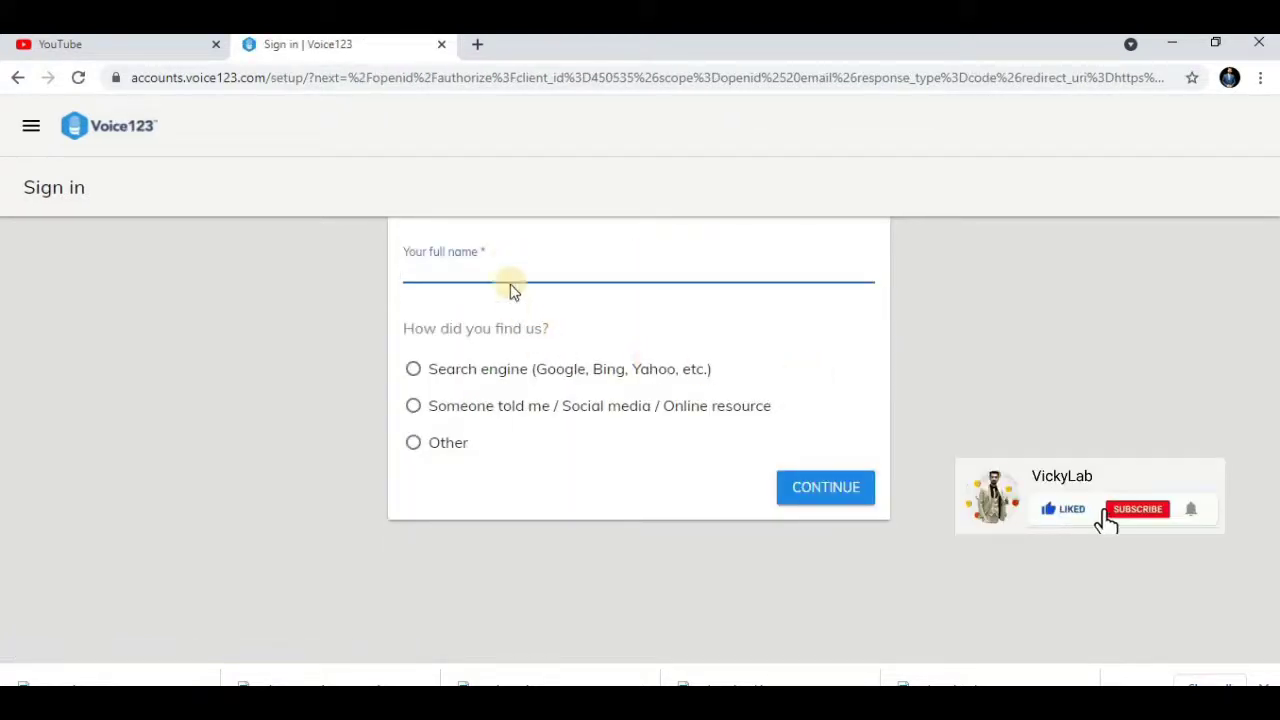
pyautogui.click(541, 271)
pyautogui.click(441, 310)
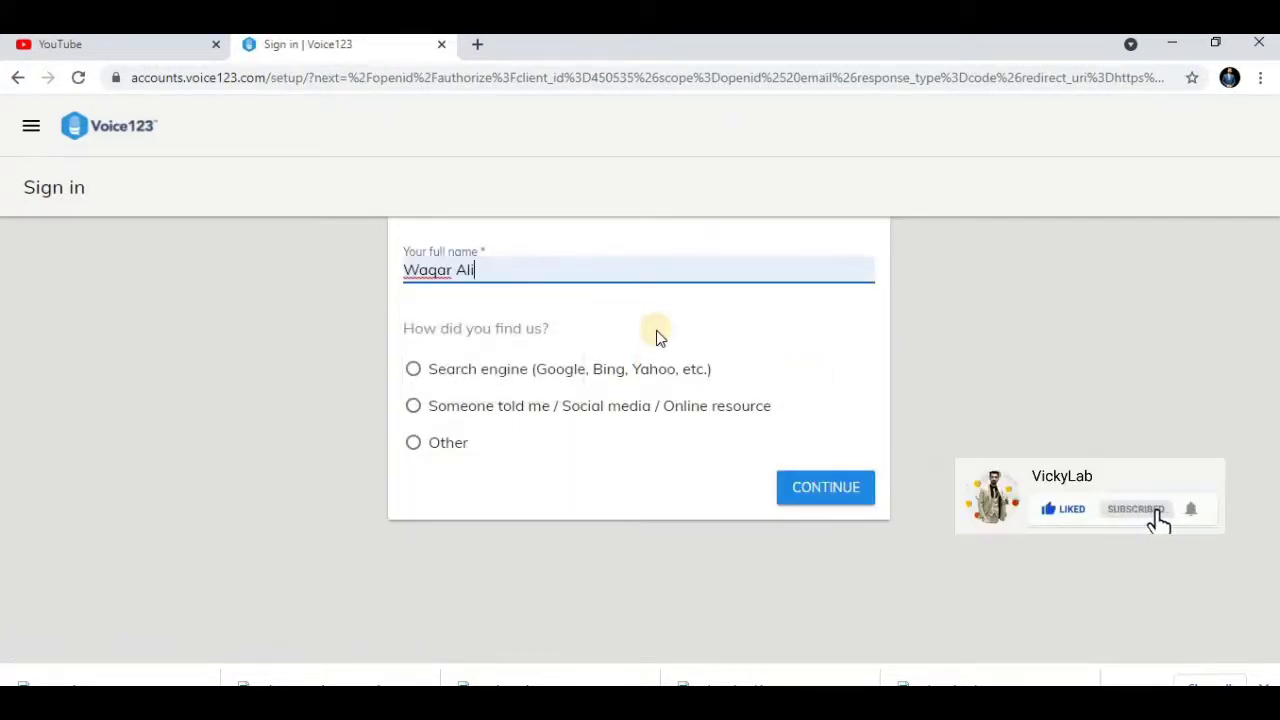
pyautogui.click(809, 490)
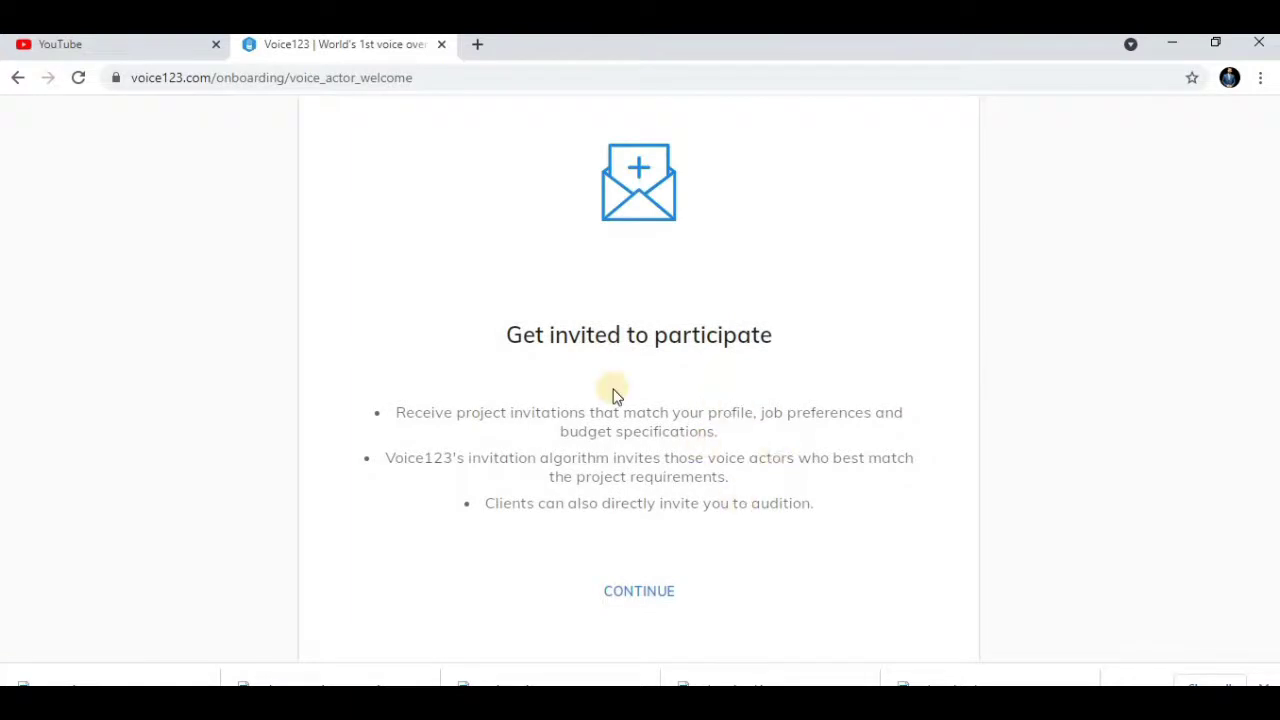
# Step: Advance through the voice actor welcome pages from Get invited to participate to Tips
pyautogui.click(639, 591)
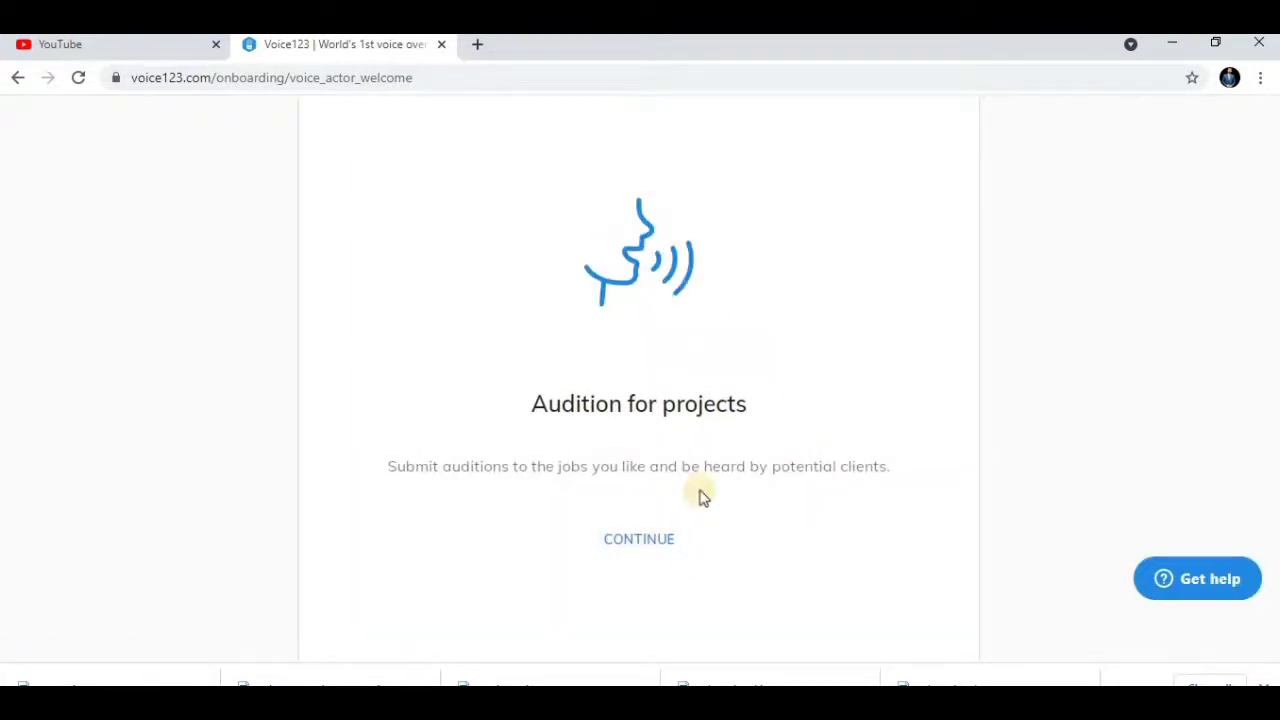
pyautogui.click(640, 541)
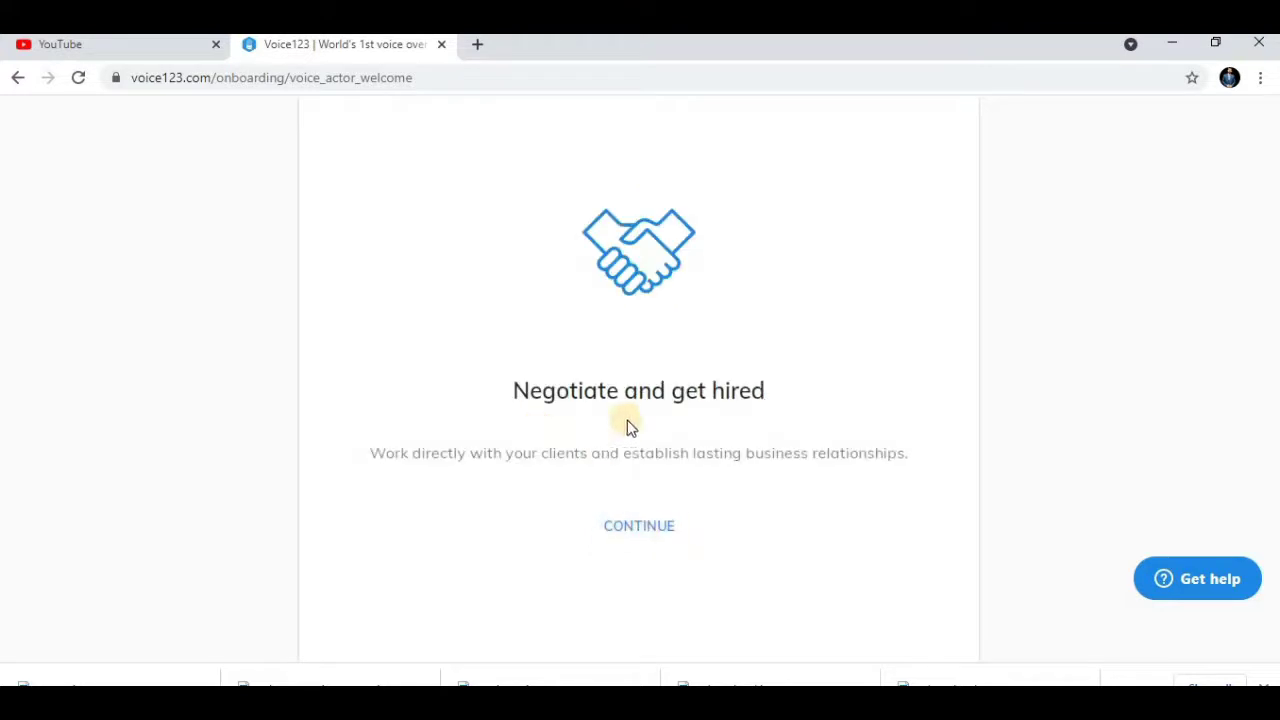
pyautogui.click(648, 524)
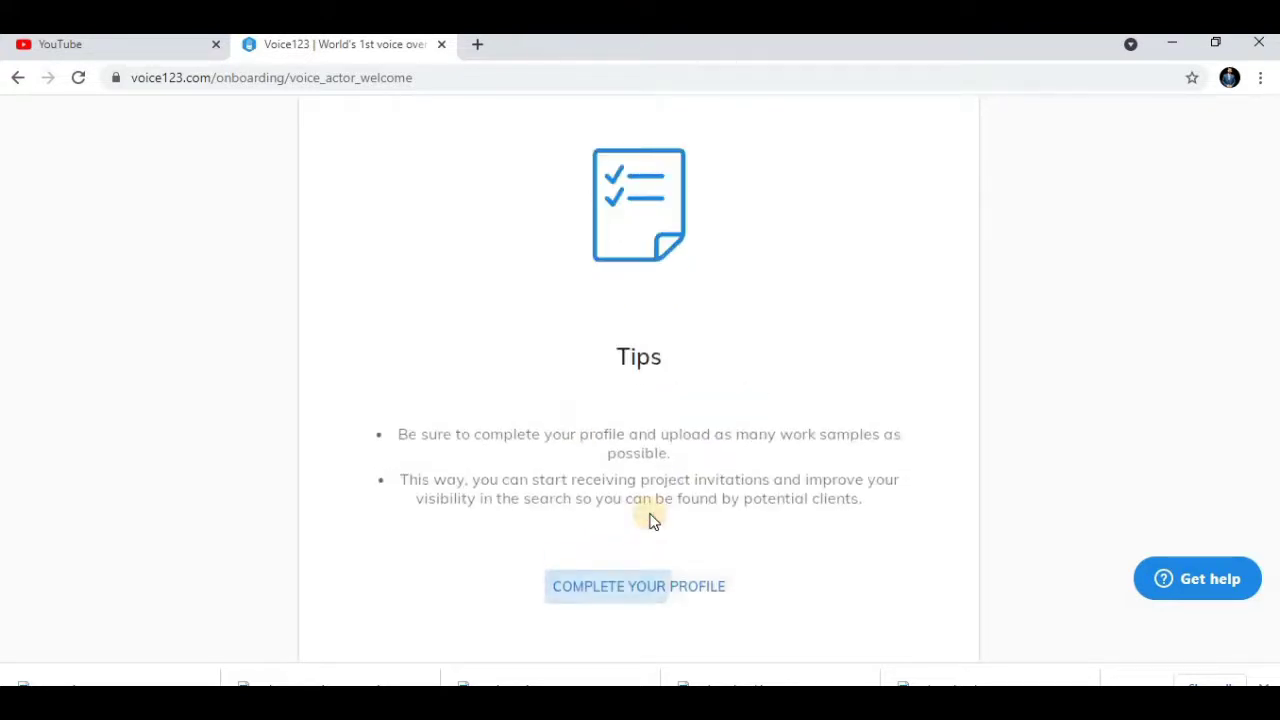
# Step: Proceed to completing the profile, review the Profile completion checklist, and close it
pyautogui.click(647, 595)
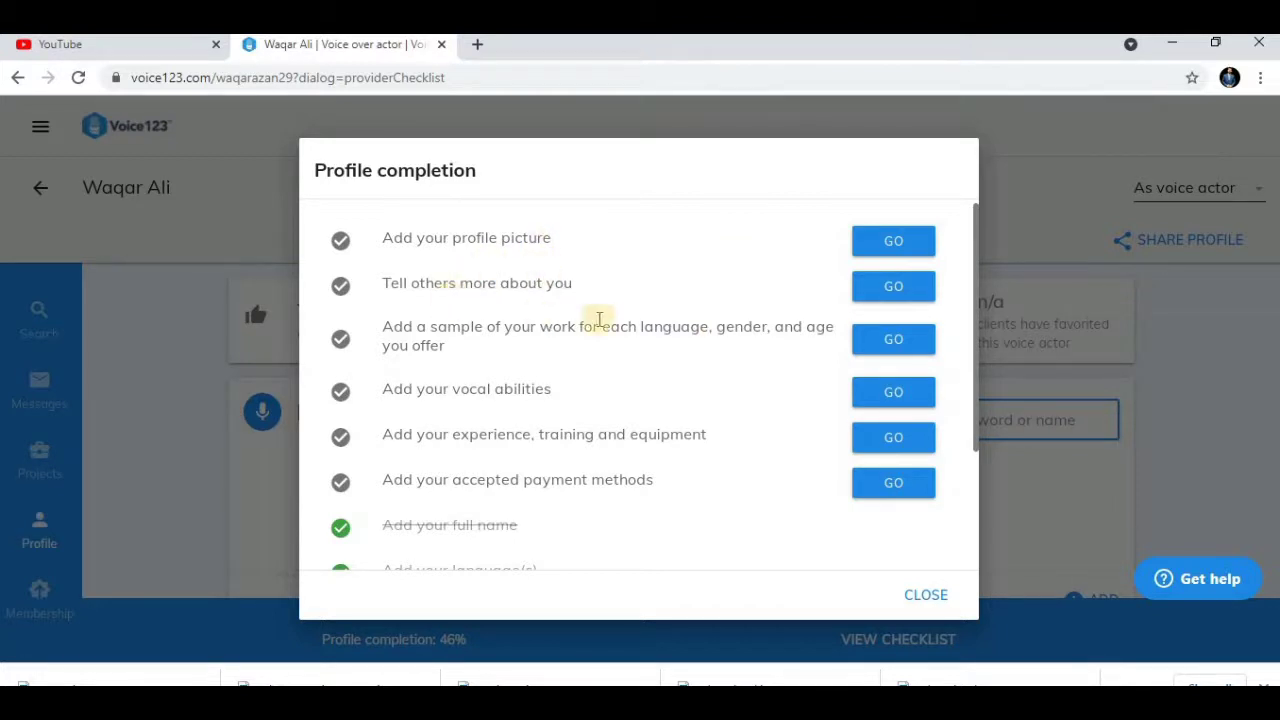
pyautogui.scroll(-3, 750, 447)
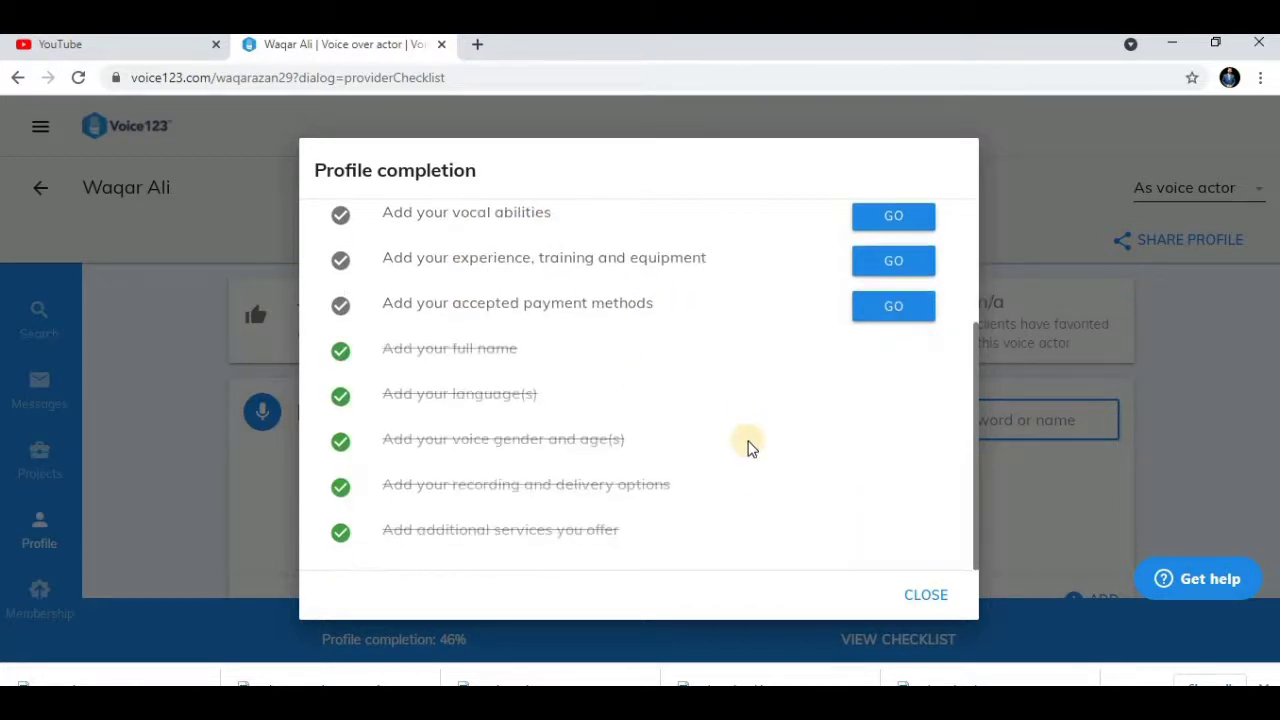
pyautogui.scroll(3, 748, 440)
pyautogui.click(927, 595)
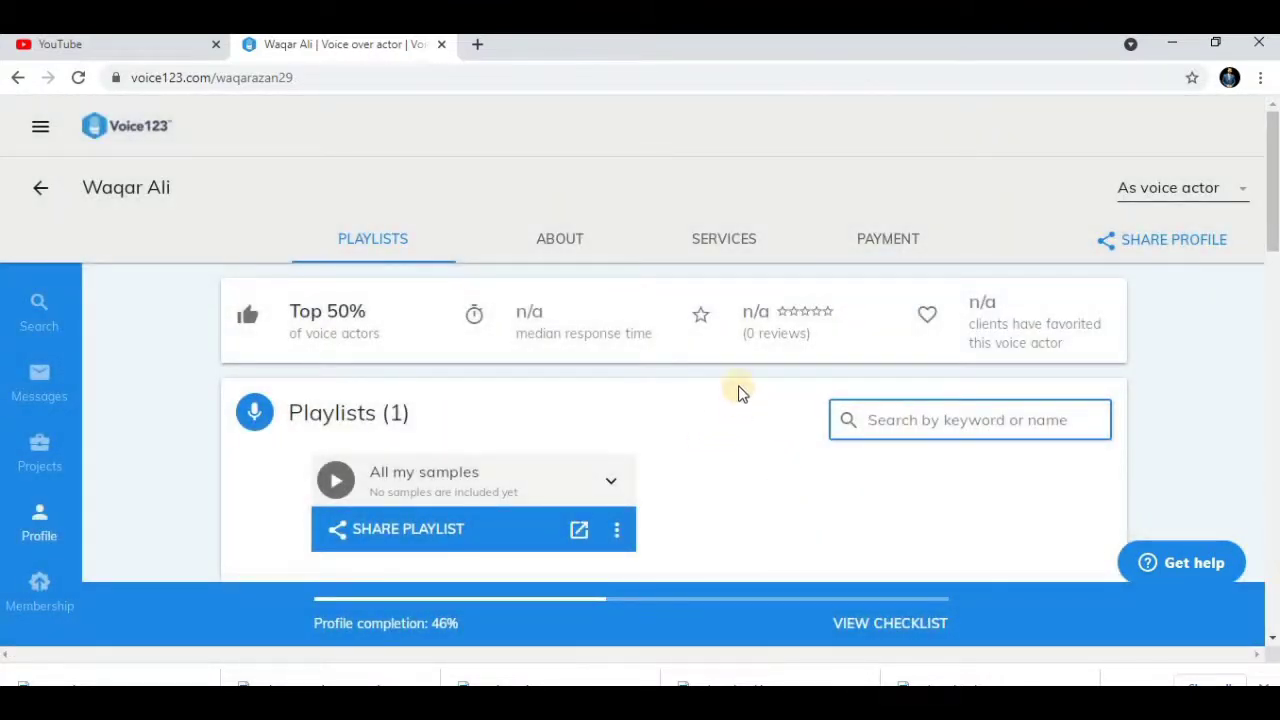
# Step: Look over the voice actor profile, from the statistics and playlists down to the skills and services offered
pyautogui.moveTo(551, 334)
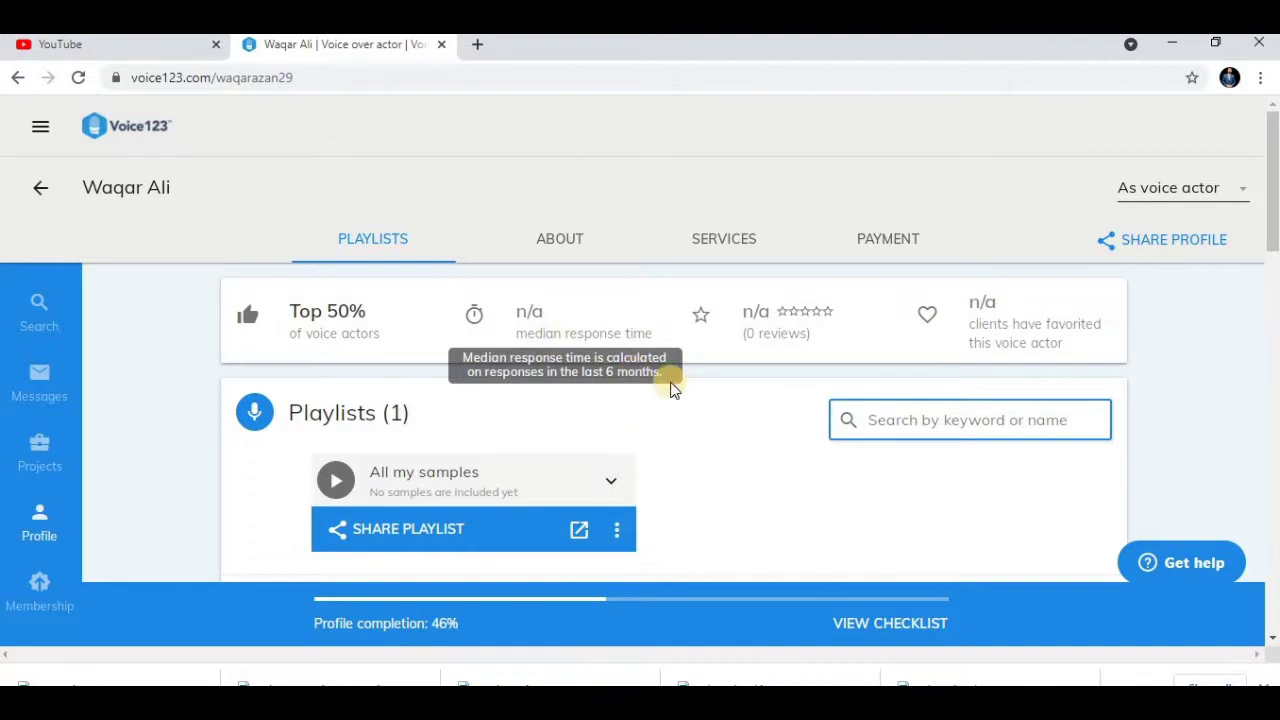
pyautogui.scroll(-3, 672, 380)
pyautogui.scroll(-2, 620, 400)
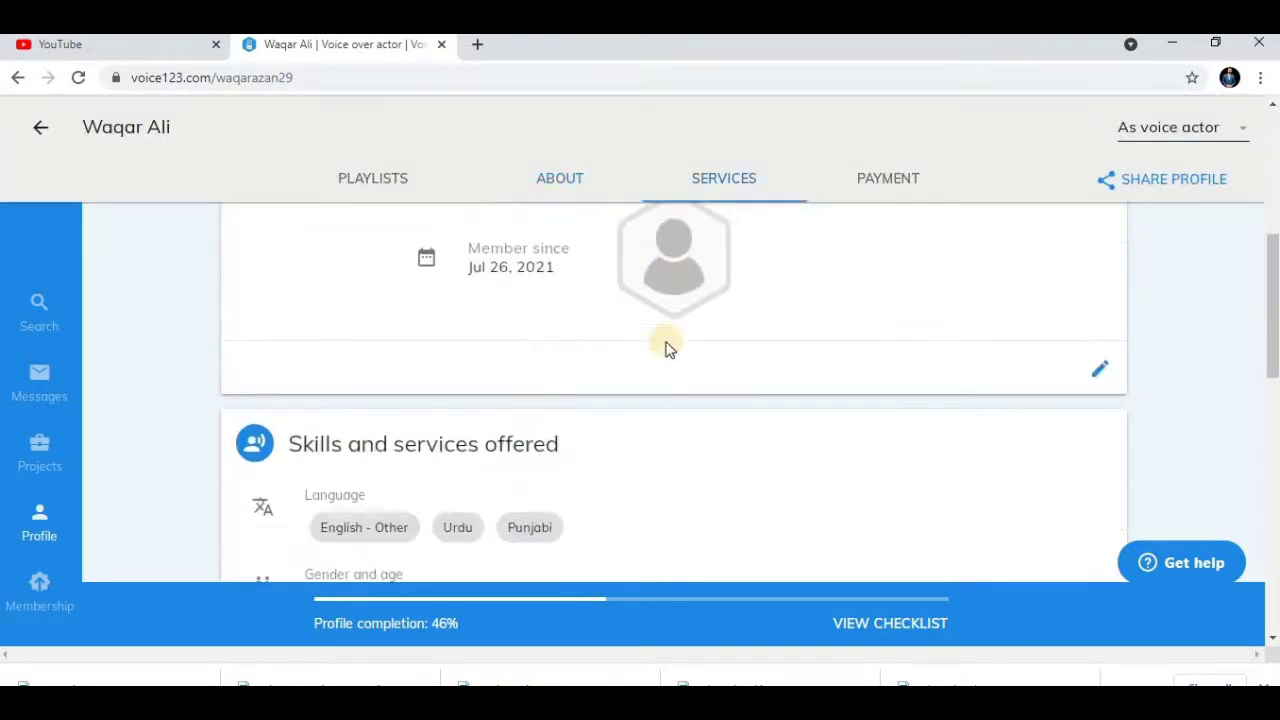
pyautogui.scroll(-2, 697, 394)
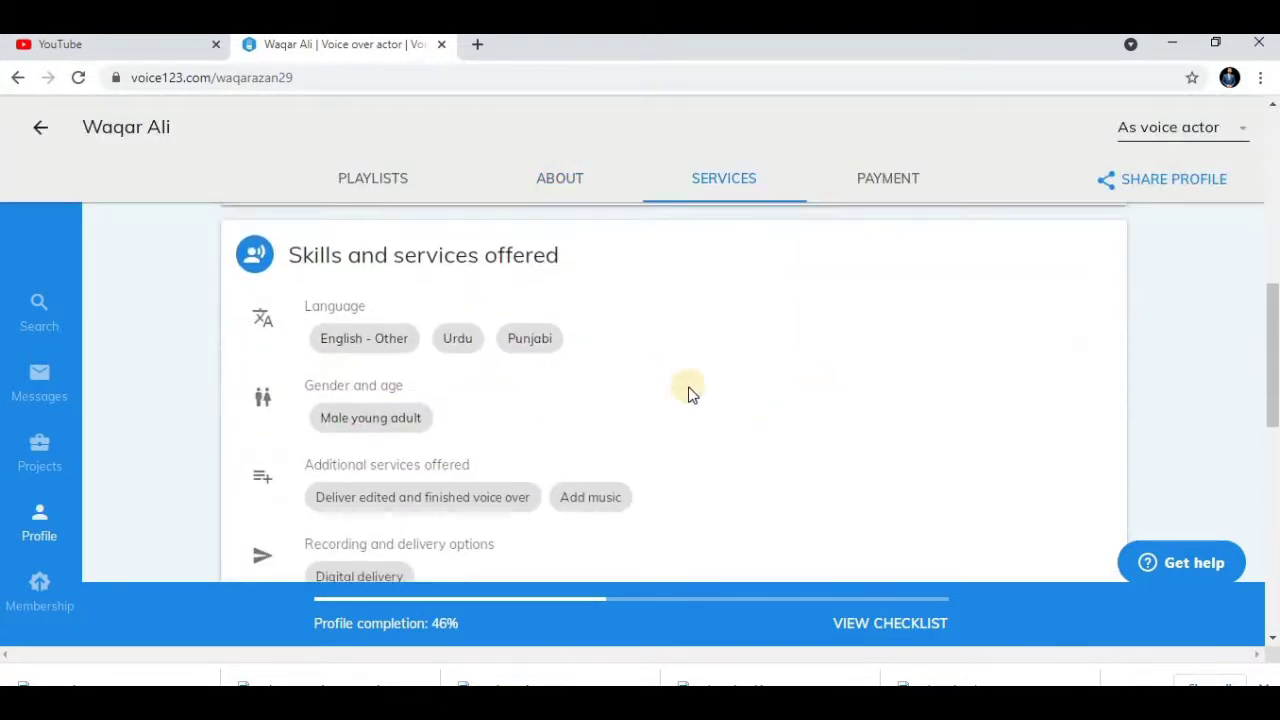
pyautogui.scroll(-2, 660, 410)
pyautogui.scroll(4, 734, 451)
pyautogui.scroll(5, 731, 451)
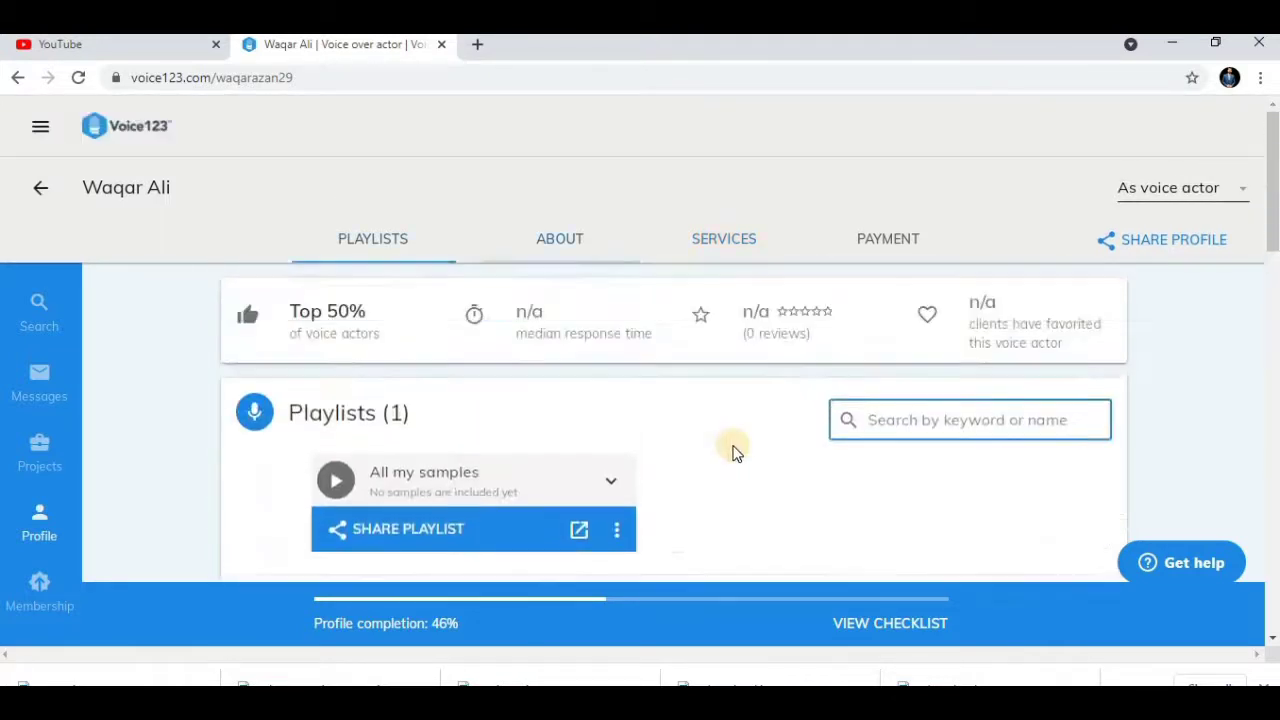
# Step: View the profile's About, Services and Payment sections one after another
pyautogui.click(548, 240)
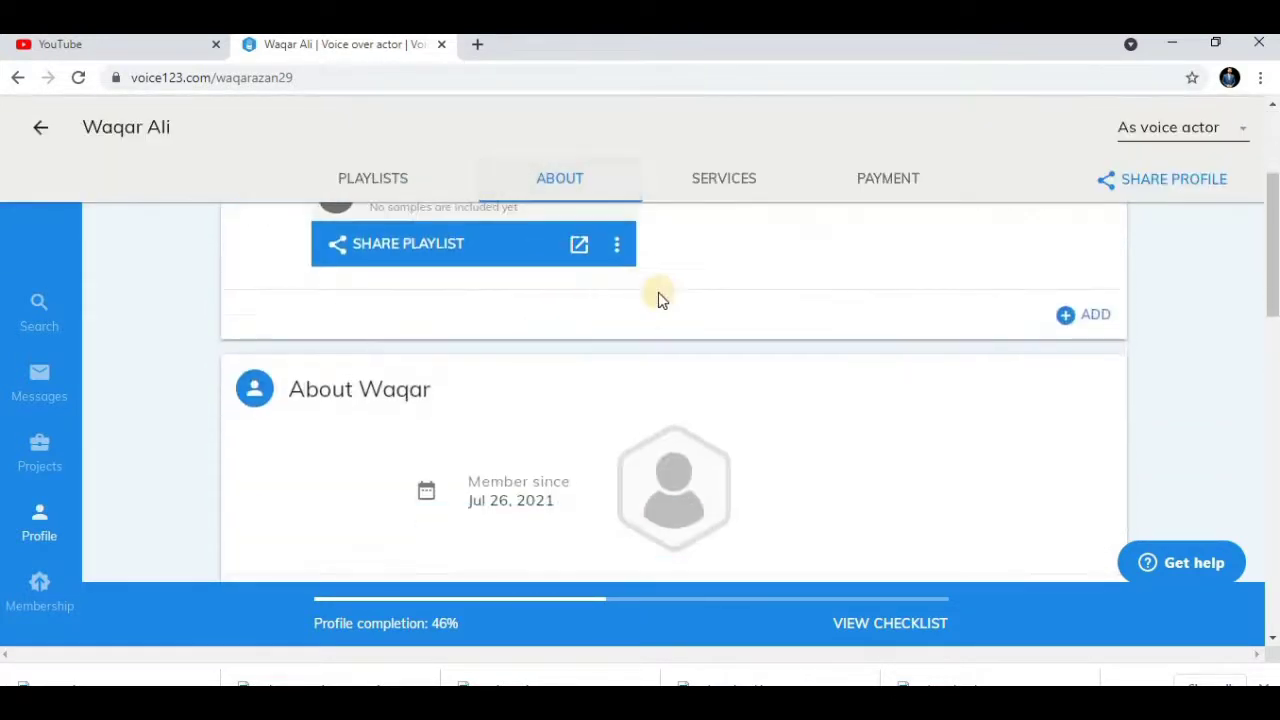
pyautogui.scroll(2, 690, 290)
pyautogui.click(724, 242)
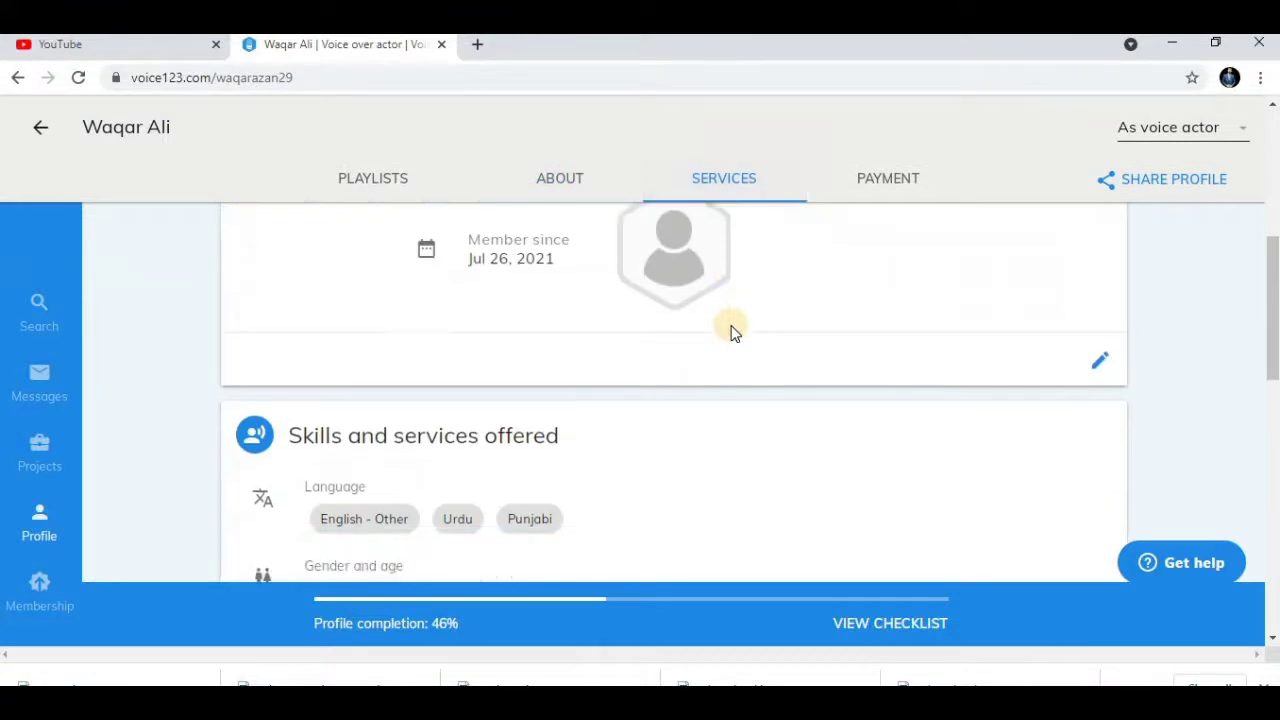
pyautogui.click(851, 192)
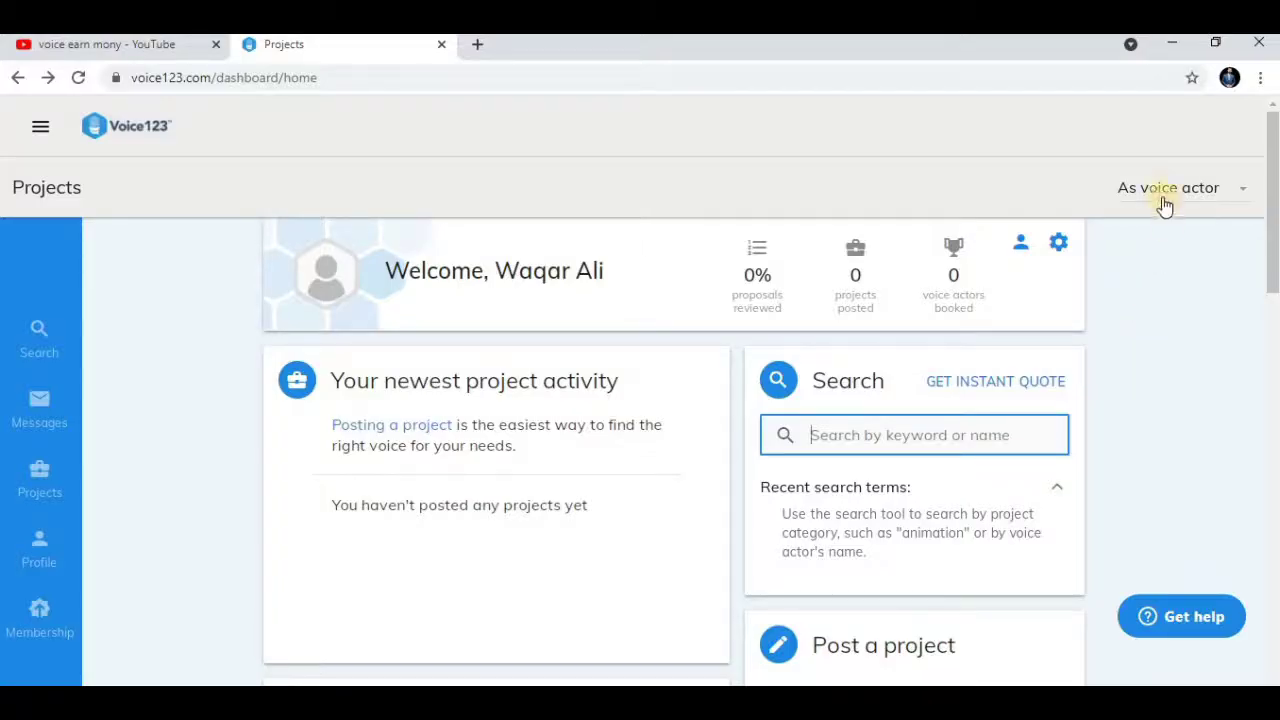
# Step: Switch the account view to As client and back to As voice actor to reach the castings dashboard
pyautogui.click(1160, 190)
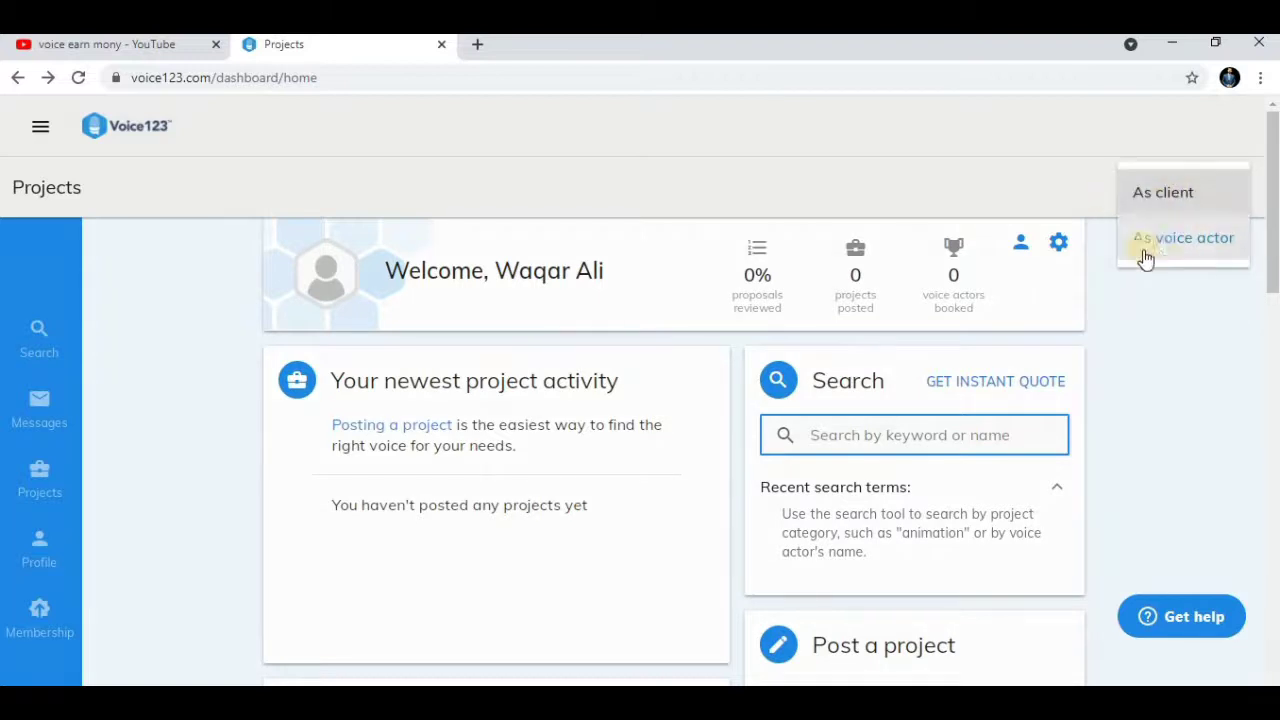
pyautogui.click(1192, 246)
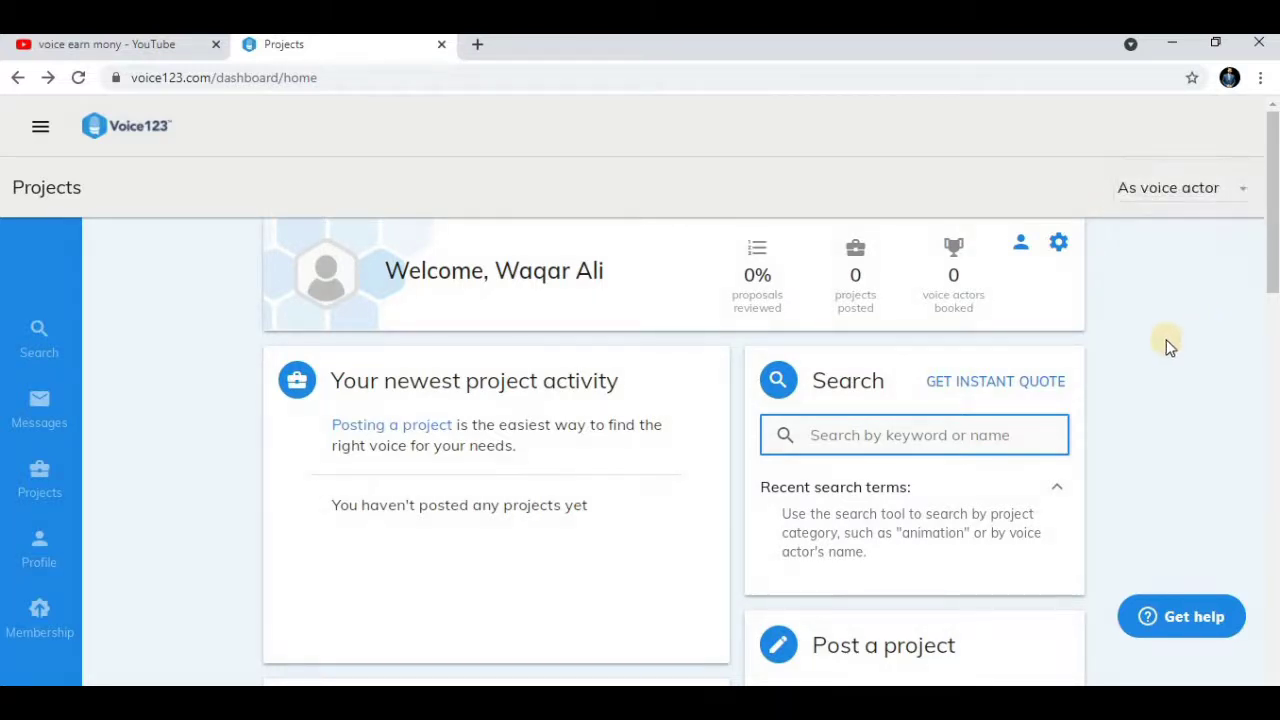
pyautogui.click(1163, 197)
pyautogui.click(1152, 195)
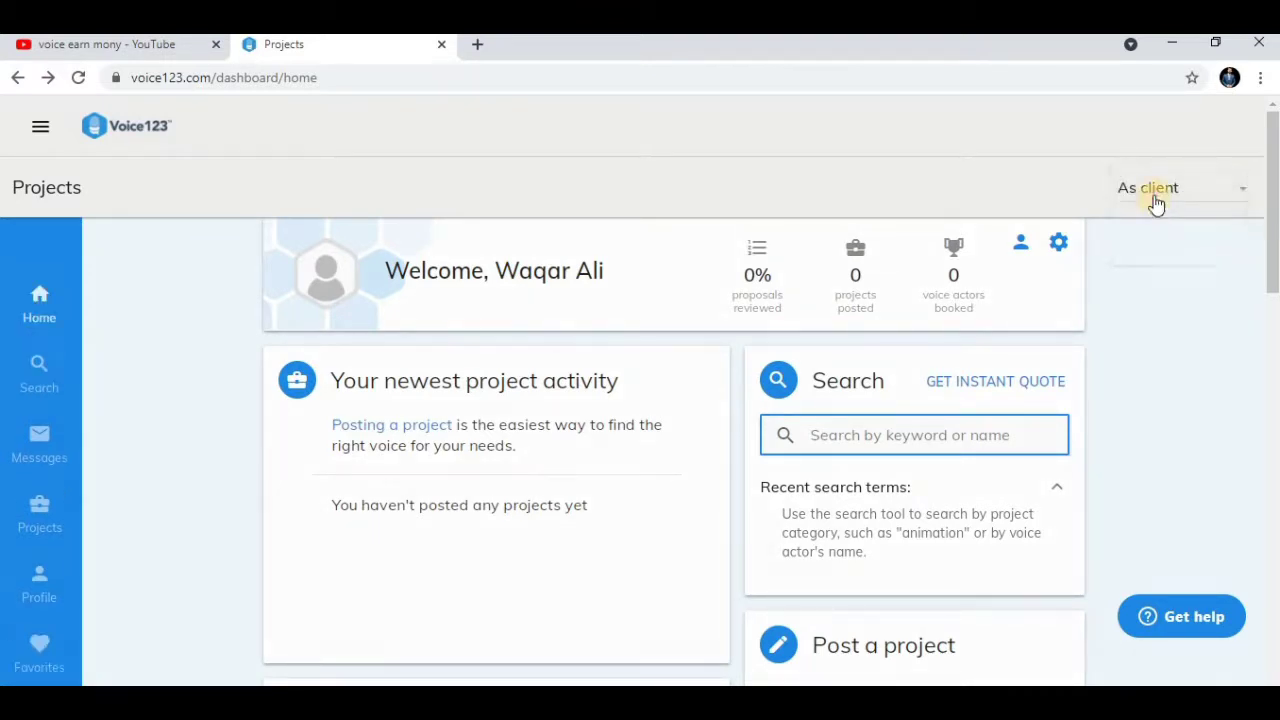
pyautogui.click(1156, 210)
pyautogui.click(1166, 255)
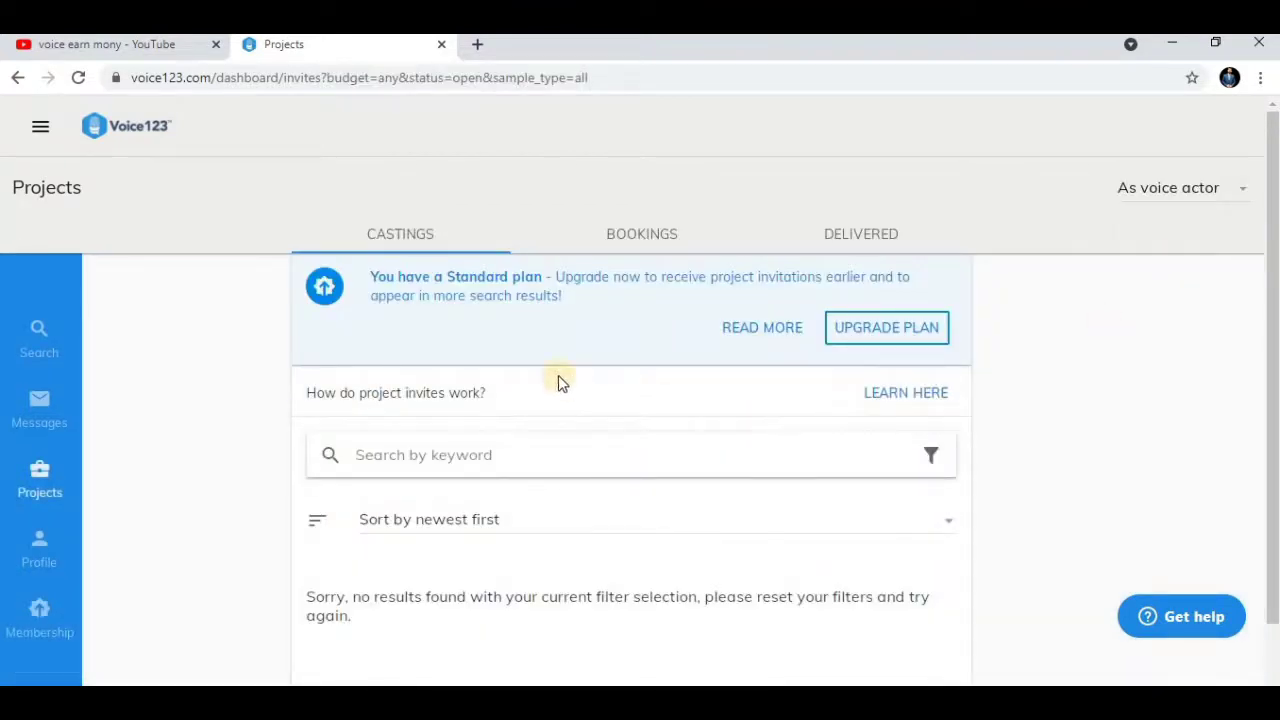
# Step: Examine the project castings, bookings and delivered proposals of the voice actor account
pyautogui.scroll(-1, 549, 371)
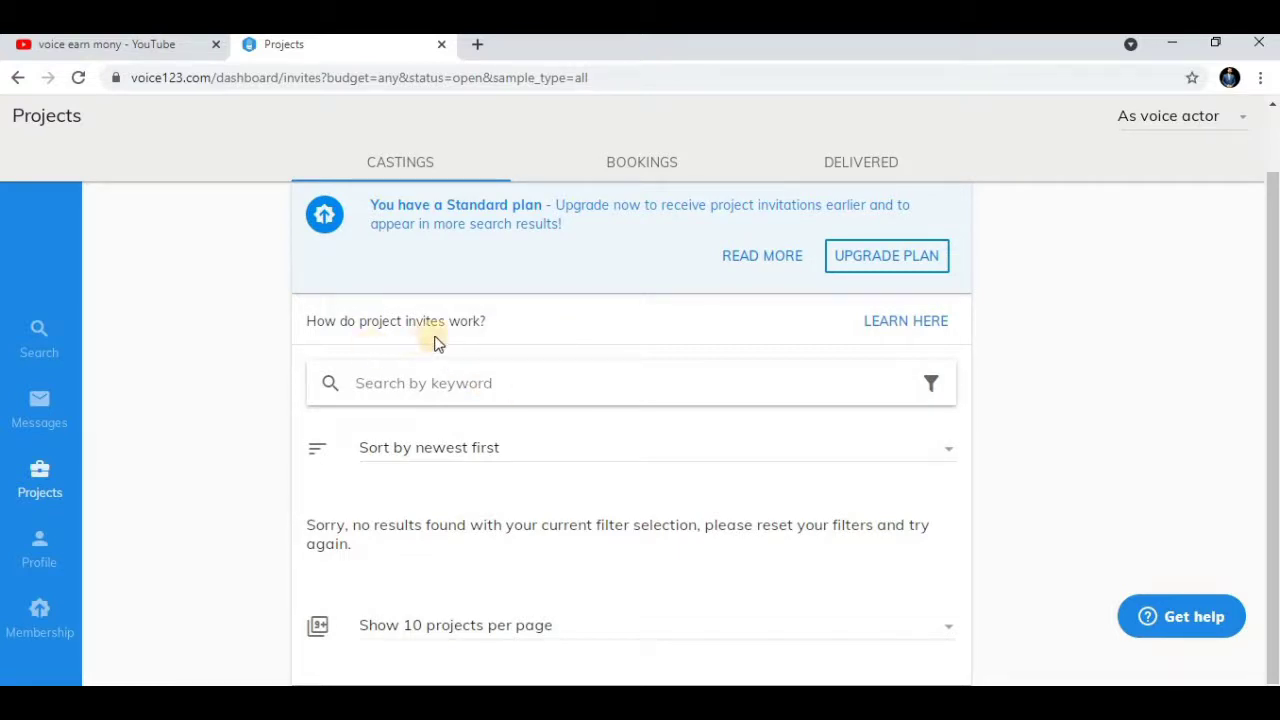
pyautogui.moveTo(362, 322); pyautogui.dragTo(443, 320)
pyautogui.click(548, 380)
pyautogui.click(642, 163)
pyautogui.click(860, 176)
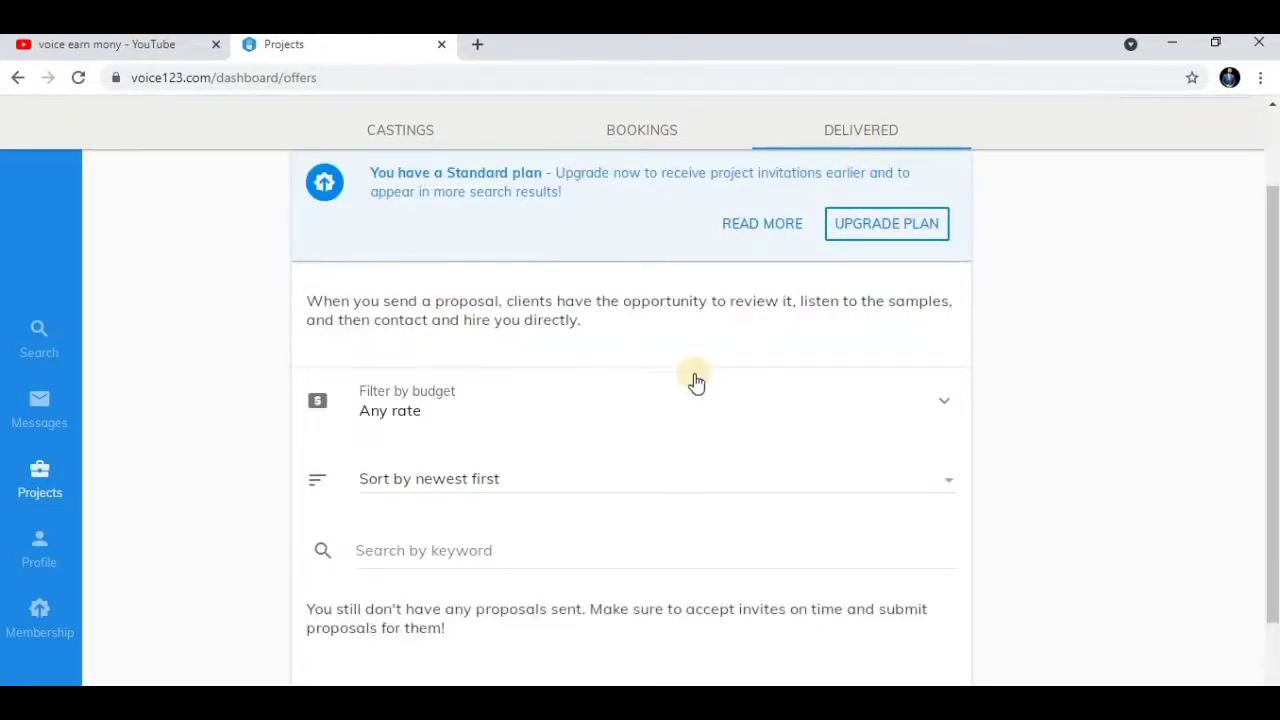
# Step: Check the budget filter choices and the sort option for delivered proposals
pyautogui.click(556, 404)
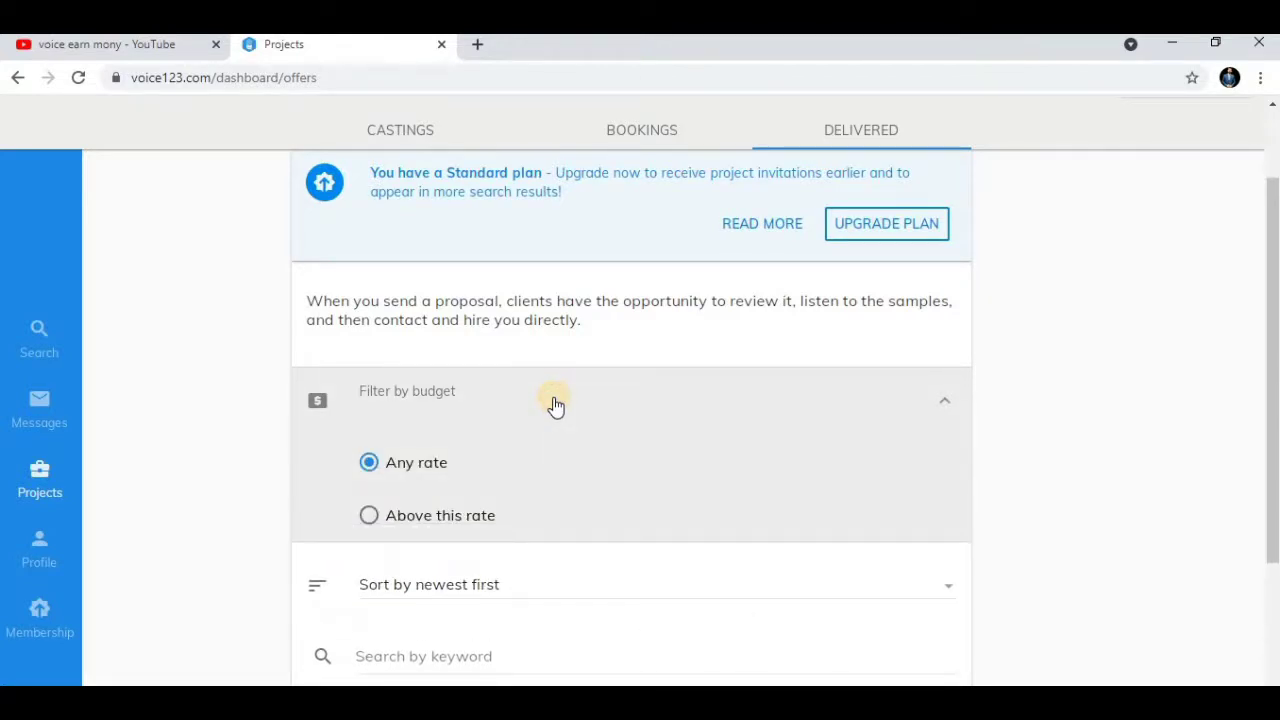
pyautogui.click(556, 404)
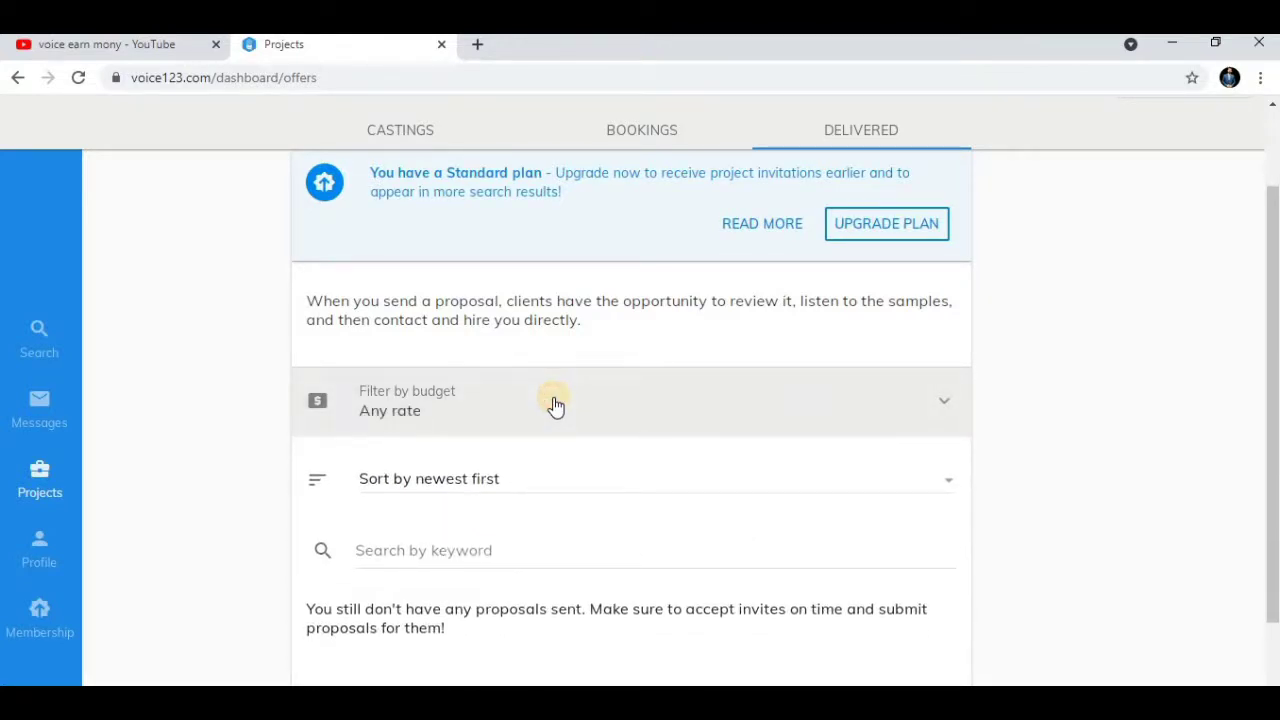
pyautogui.click(565, 482)
# Step: View the Messages page and return to the Projects page
pyautogui.click(40, 410)
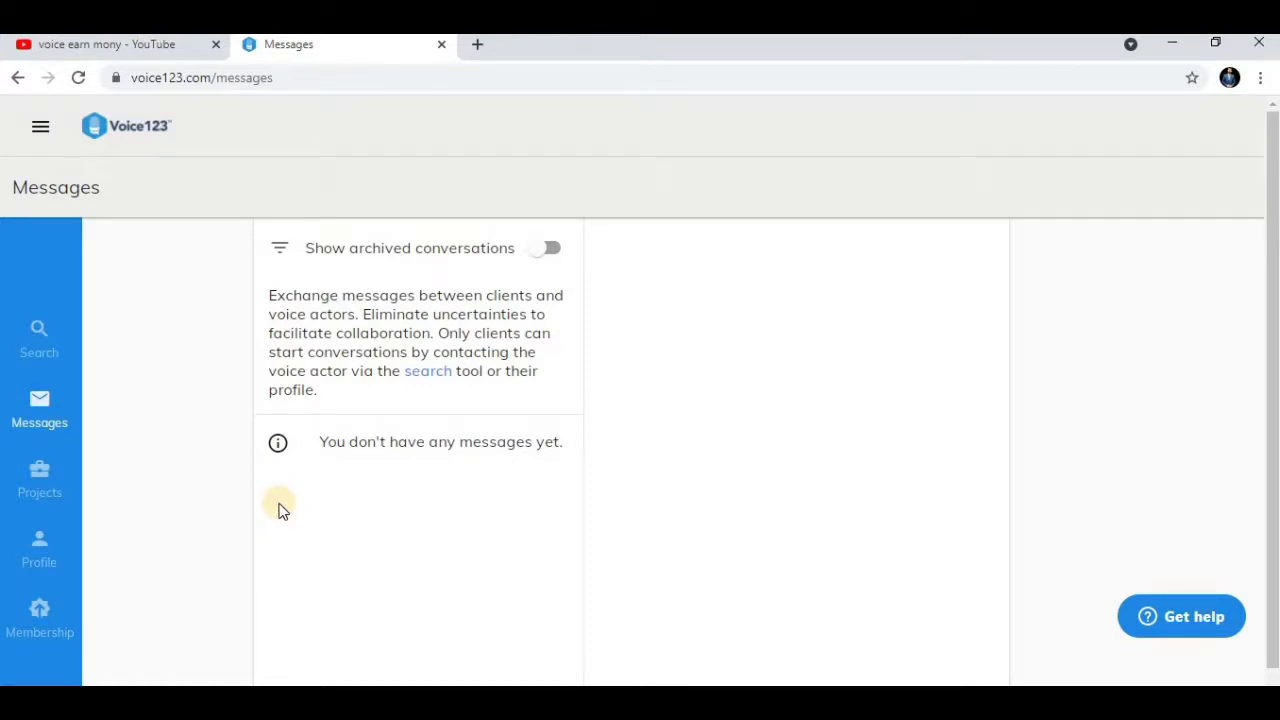
pyautogui.click(40, 480)
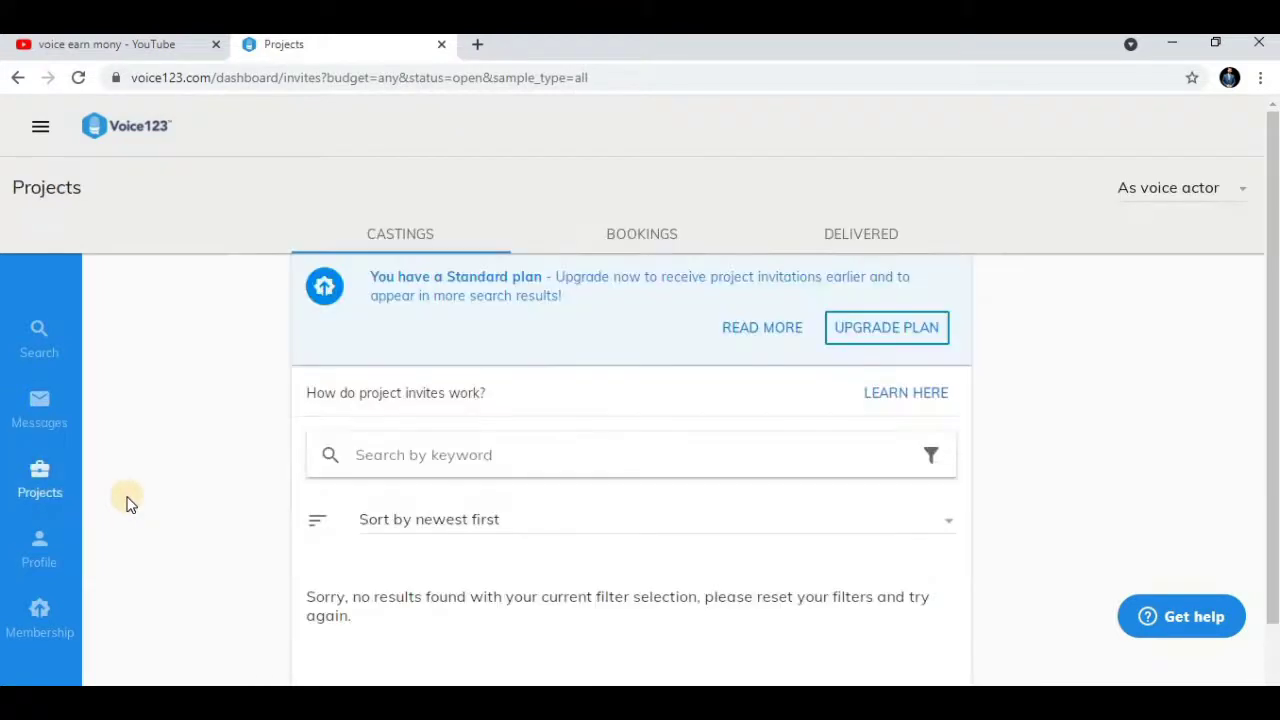
# Step: Go to the profile and start creating a new playlist in its Playlists section
pyautogui.click(42, 550)
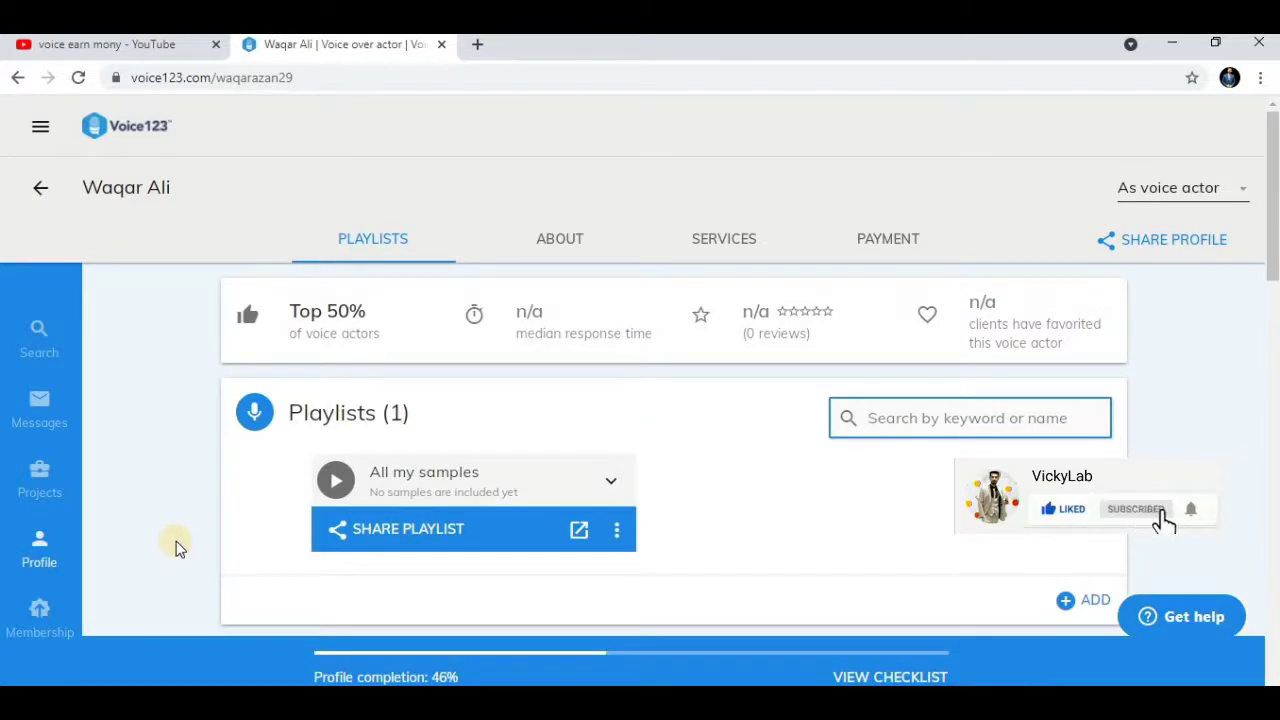
pyautogui.scroll(-1, 630, 528)
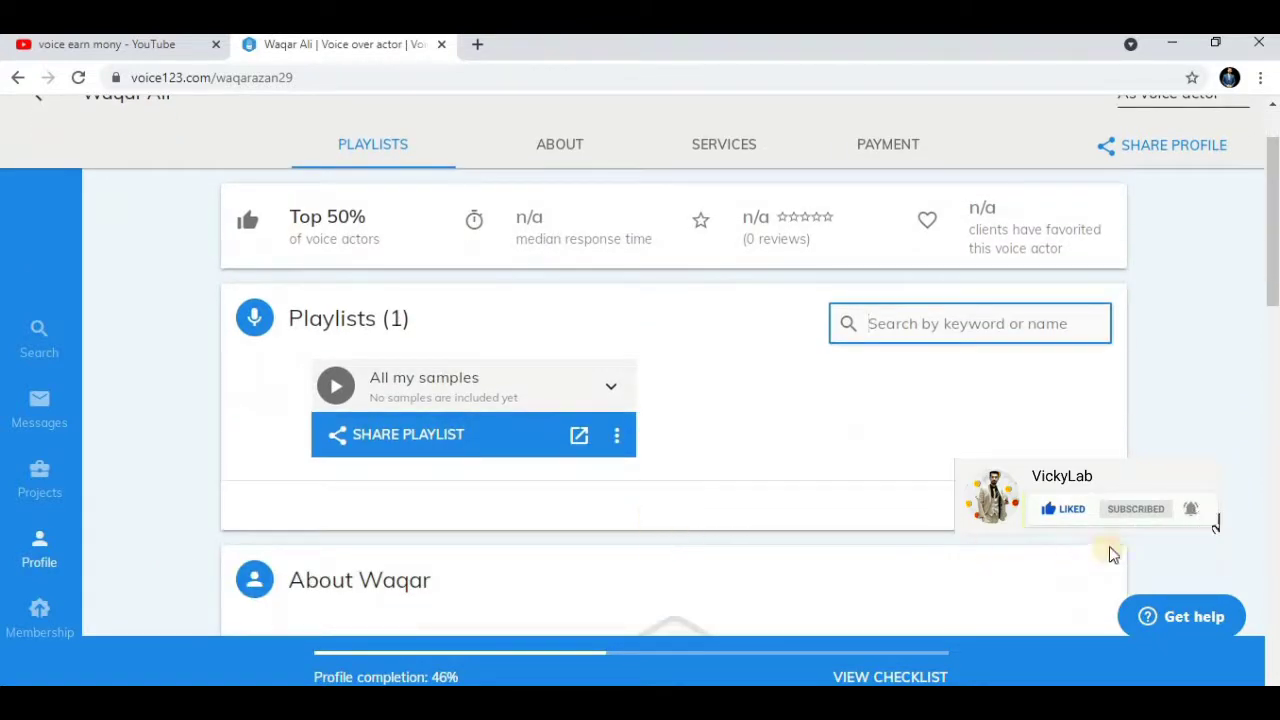
pyautogui.click(1097, 512)
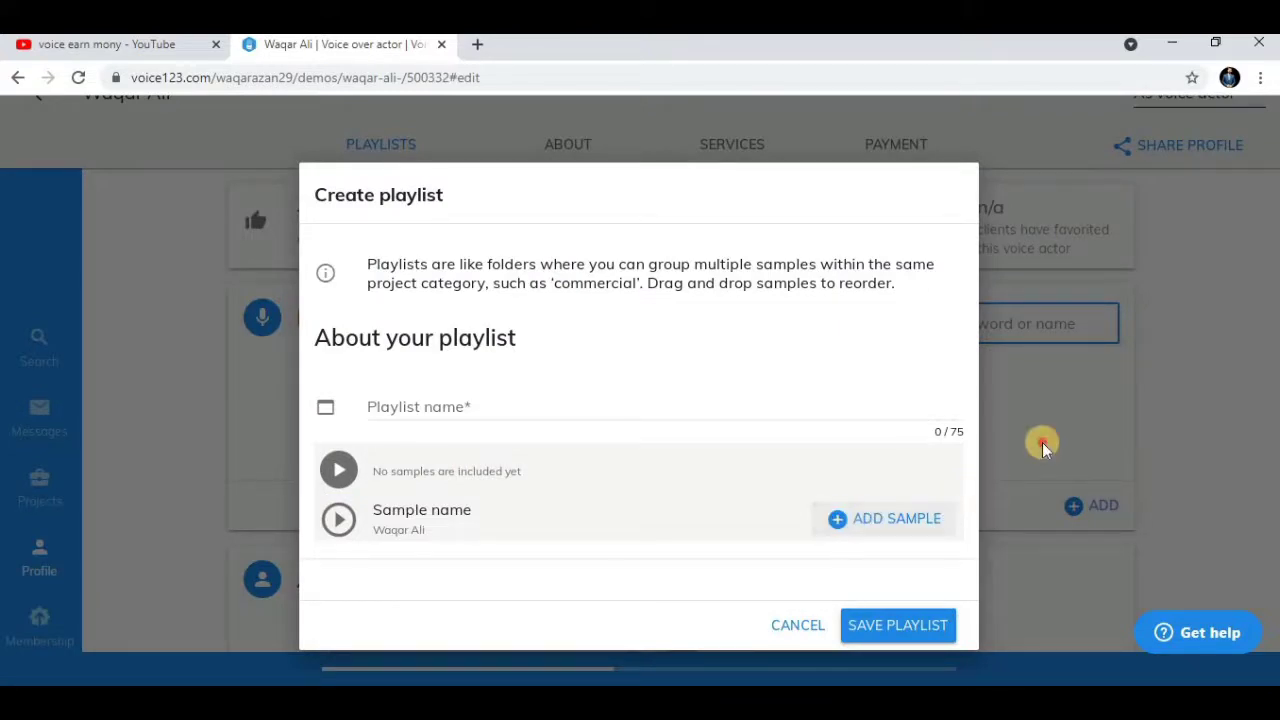
# Step: Minimize the browser, bring up Notepad with the voice script, and move the Notepad and Audacity windows apart
pyautogui.click(1175, 47)
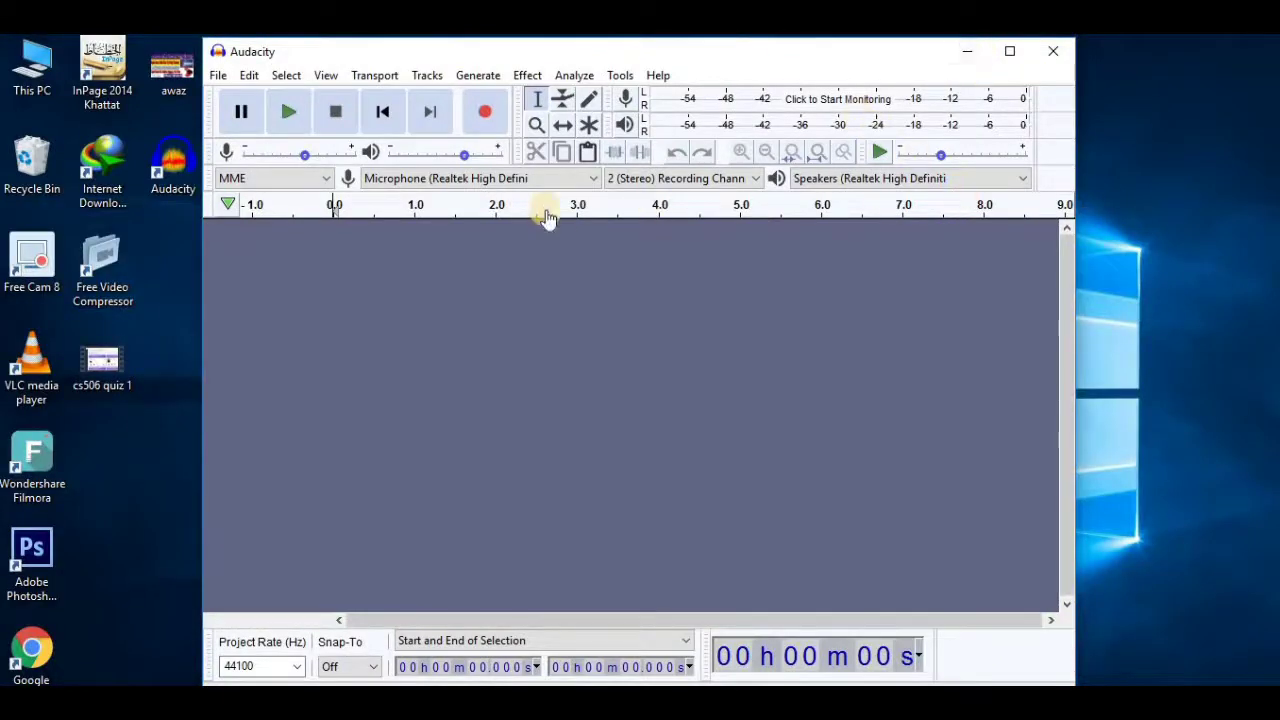
pyautogui.hotkey('alt', 'Tab')
pyautogui.moveTo(665, 158); pyautogui.dragTo(505, 194)
pyautogui.moveTo(872, 66); pyautogui.dragTo(1167, 95)
pyautogui.moveTo(407, 187); pyautogui.dragTo(351, 113)
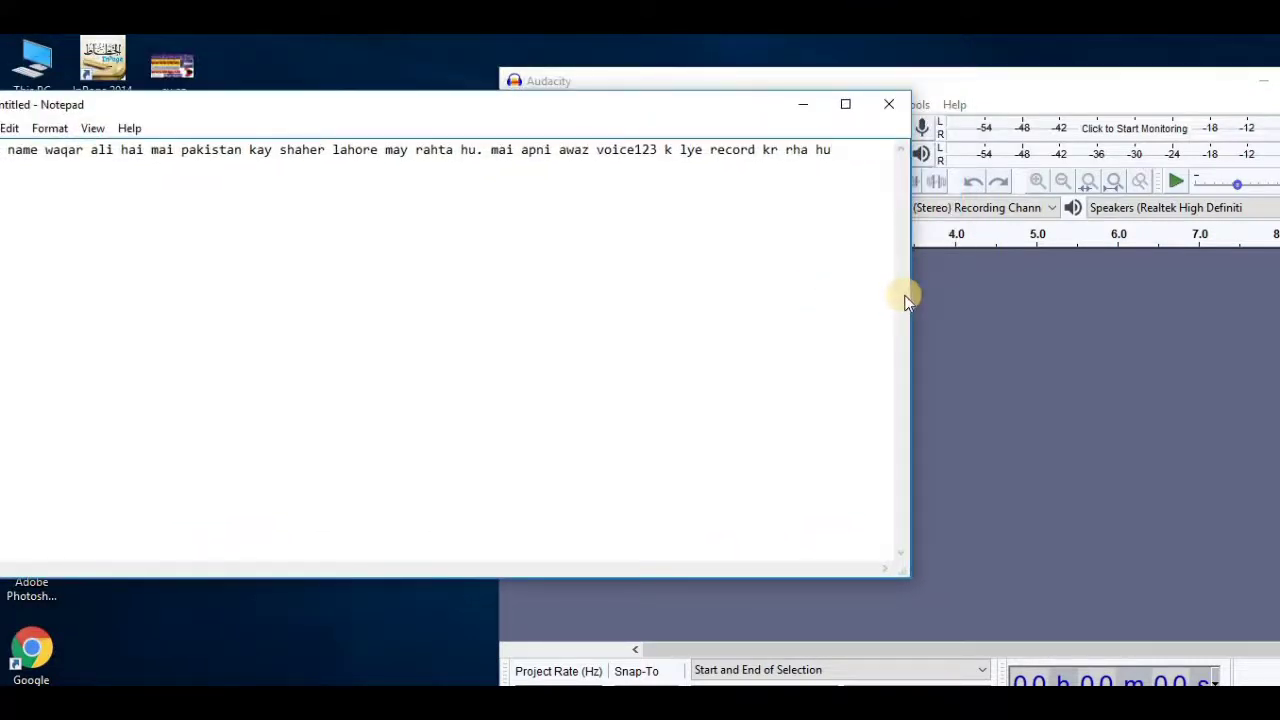
# Step: Break the Notepad script onto a new line after "rahta hu." and fit the Notepad window beside Audacity
pyautogui.doubleClick(484, 149)
pyautogui.press('Return')
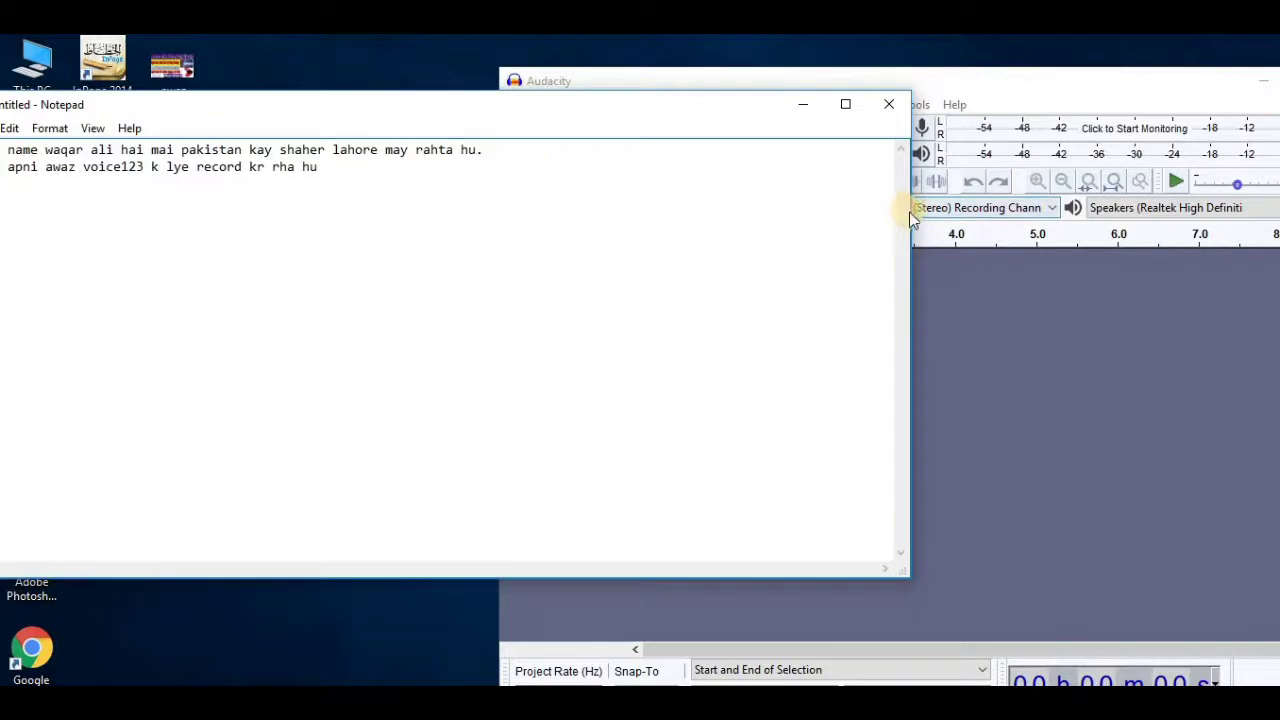
pyautogui.moveTo(910, 212); pyautogui.dragTo(506, 209)
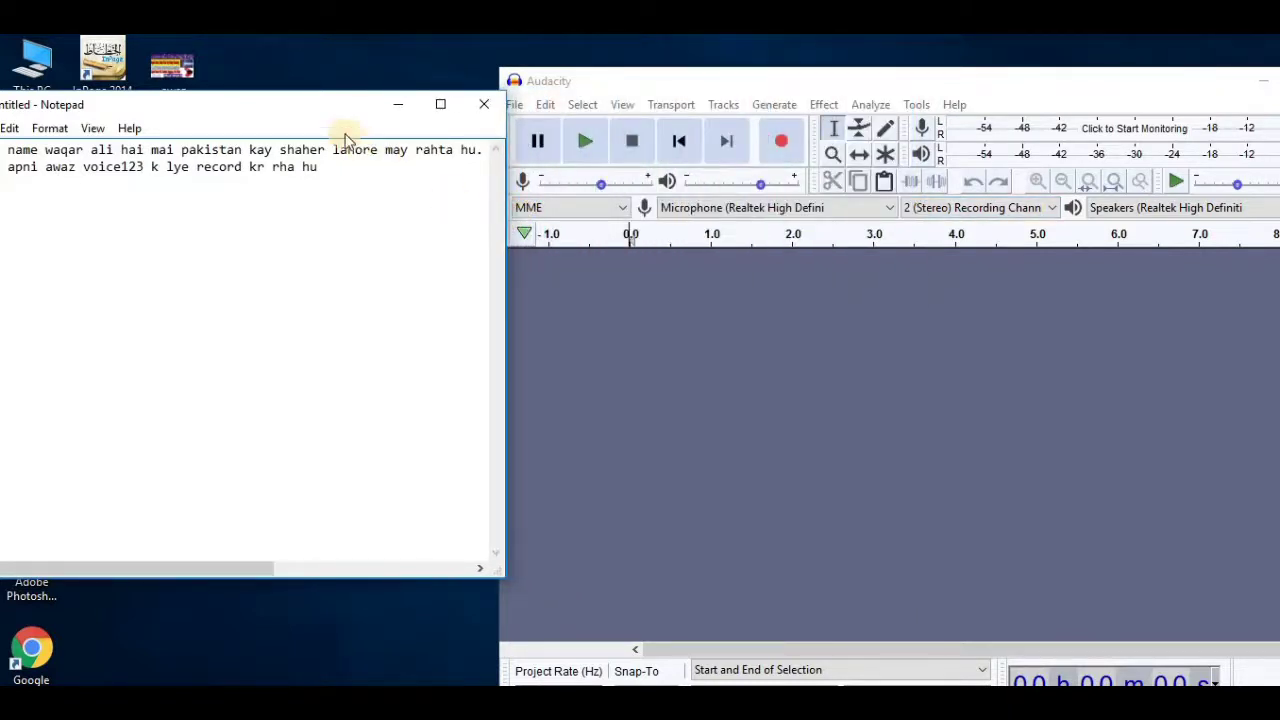
pyautogui.moveTo(342, 121); pyautogui.dragTo(360, 117)
pyautogui.moveTo(543, 206); pyautogui.dragTo(500, 206)
pyautogui.moveTo(351, 114)
pyautogui.mouseDown()
pyautogui.moveTo(368, 100)
pyautogui.moveTo(348, 90)
pyautogui.mouseUp()
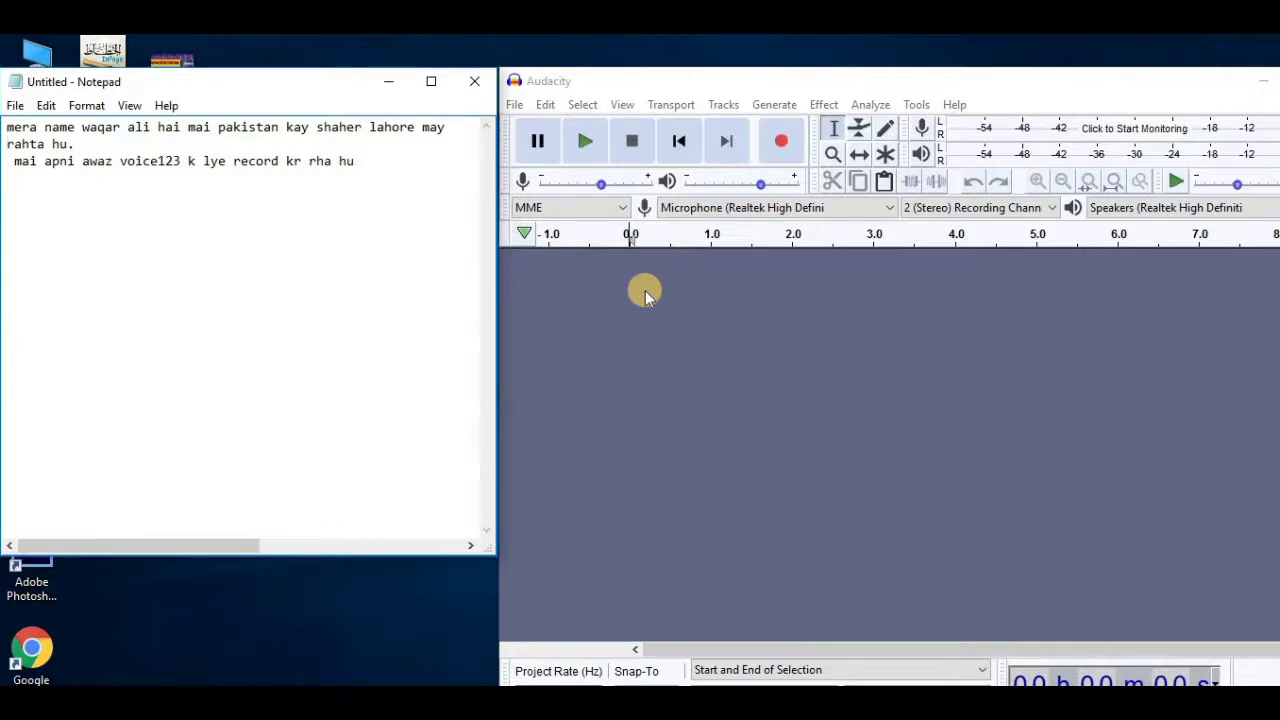
# Step: Record the script in Audacity as a voice track of about 26 seconds, and close Notepad without saving
pyautogui.click(585, 148)
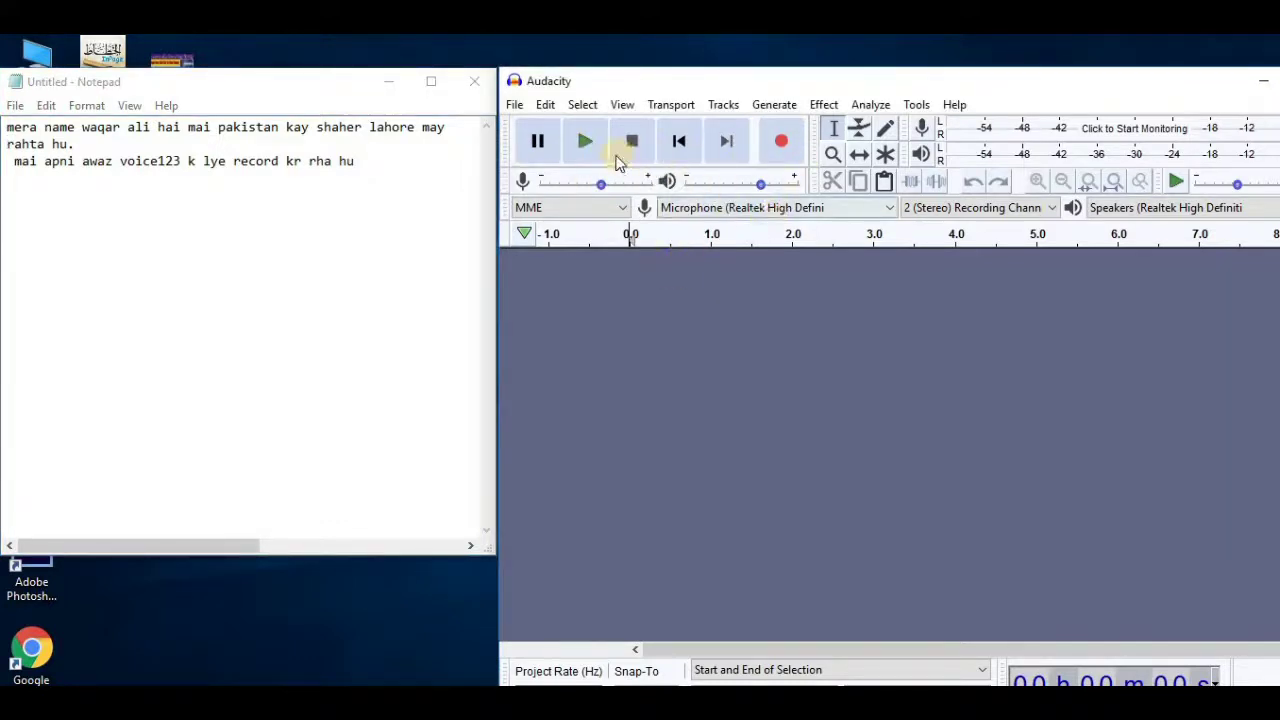
pyautogui.click(781, 141)
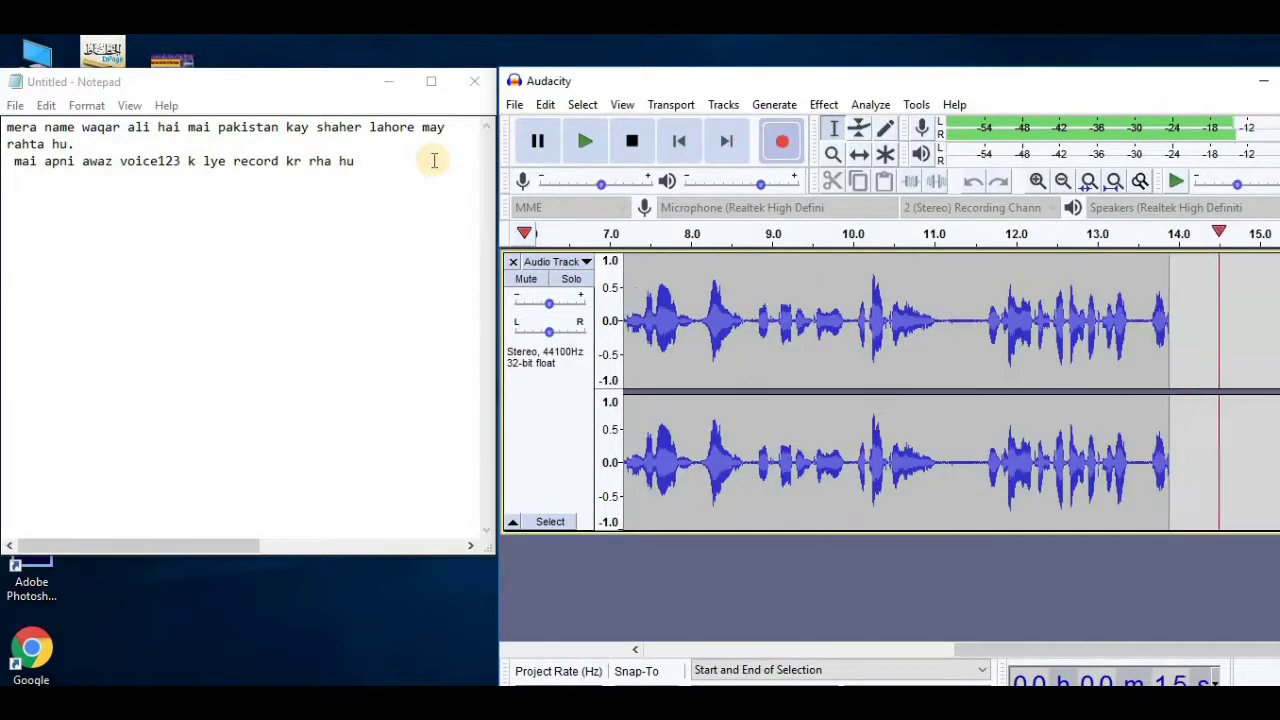
pyautogui.click(471, 86)
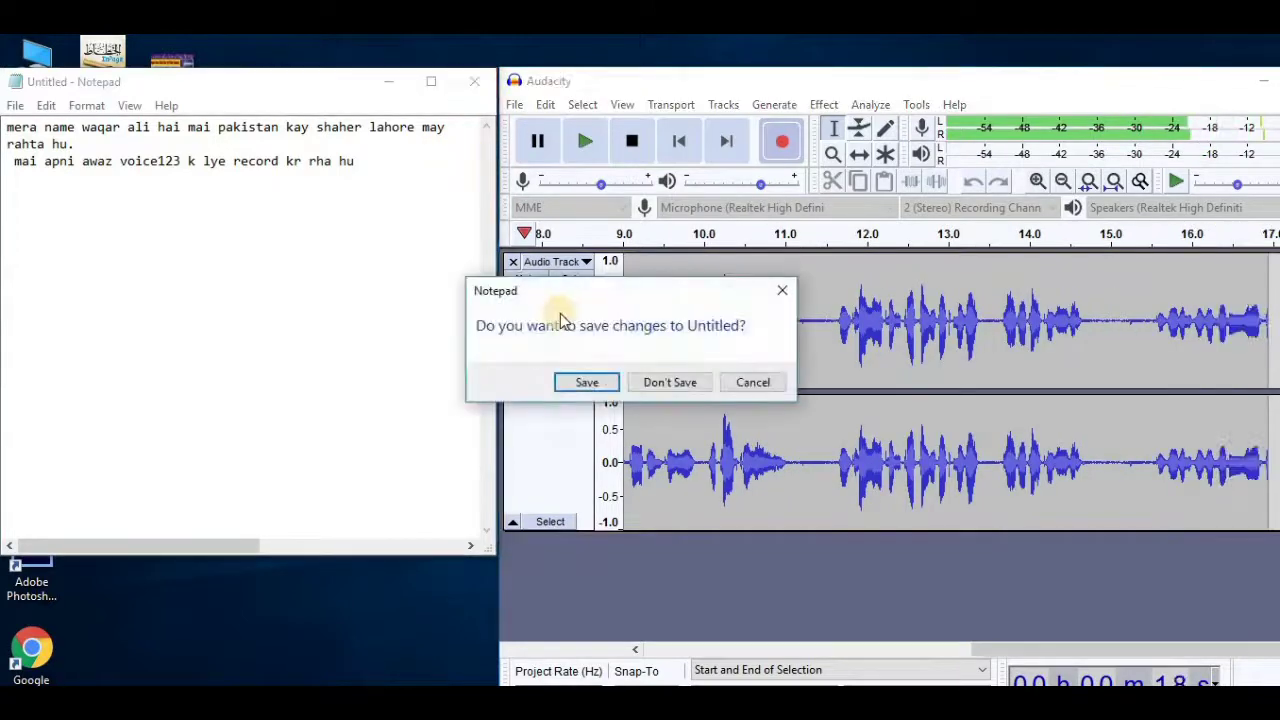
pyautogui.click(655, 379)
pyautogui.moveTo(691, 73); pyautogui.dragTo(493, 63)
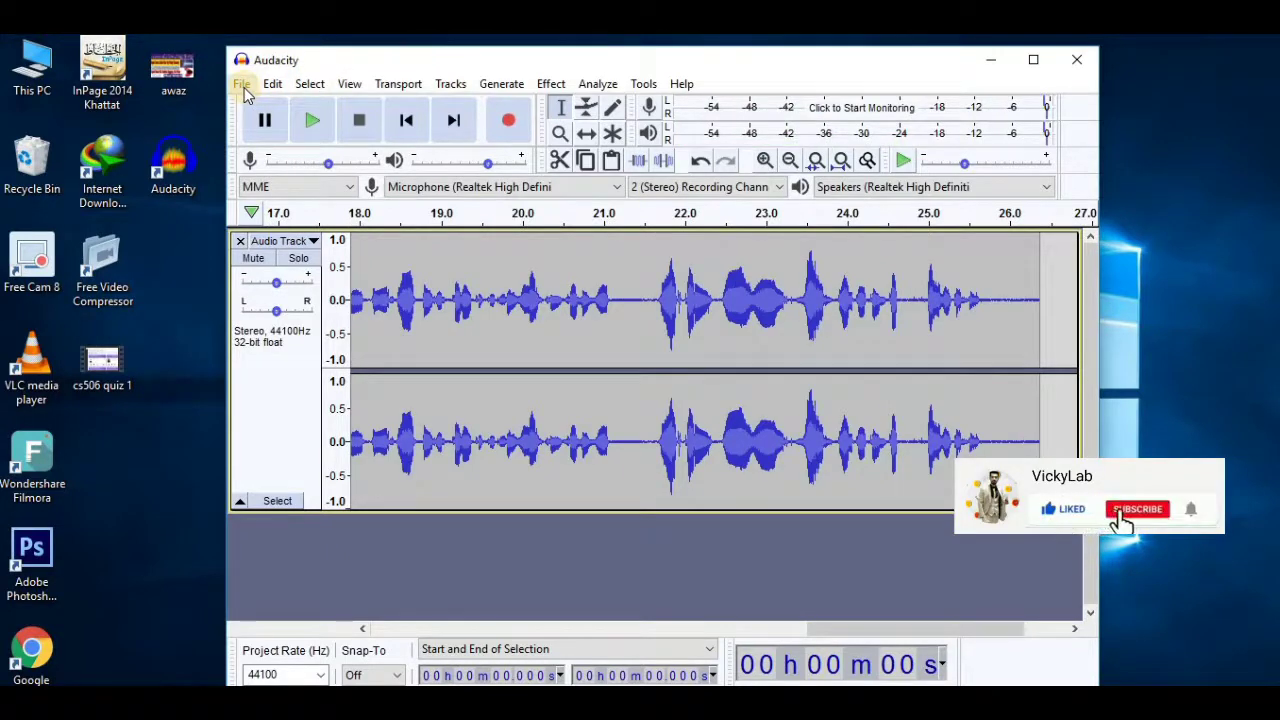
# Step: Export the recording as a WAV file named voice123 to the Desktop with empty metadata tags, and close Audacity
pyautogui.click(242, 86)
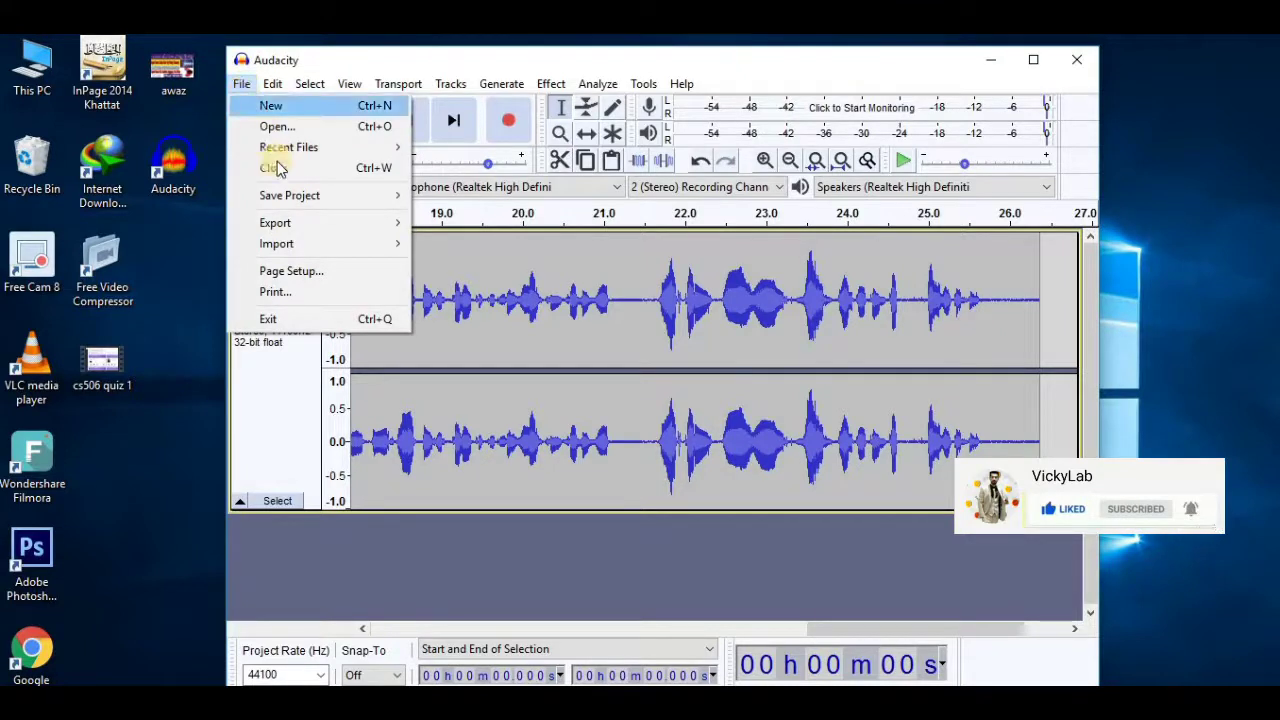
pyautogui.moveTo(287, 195)
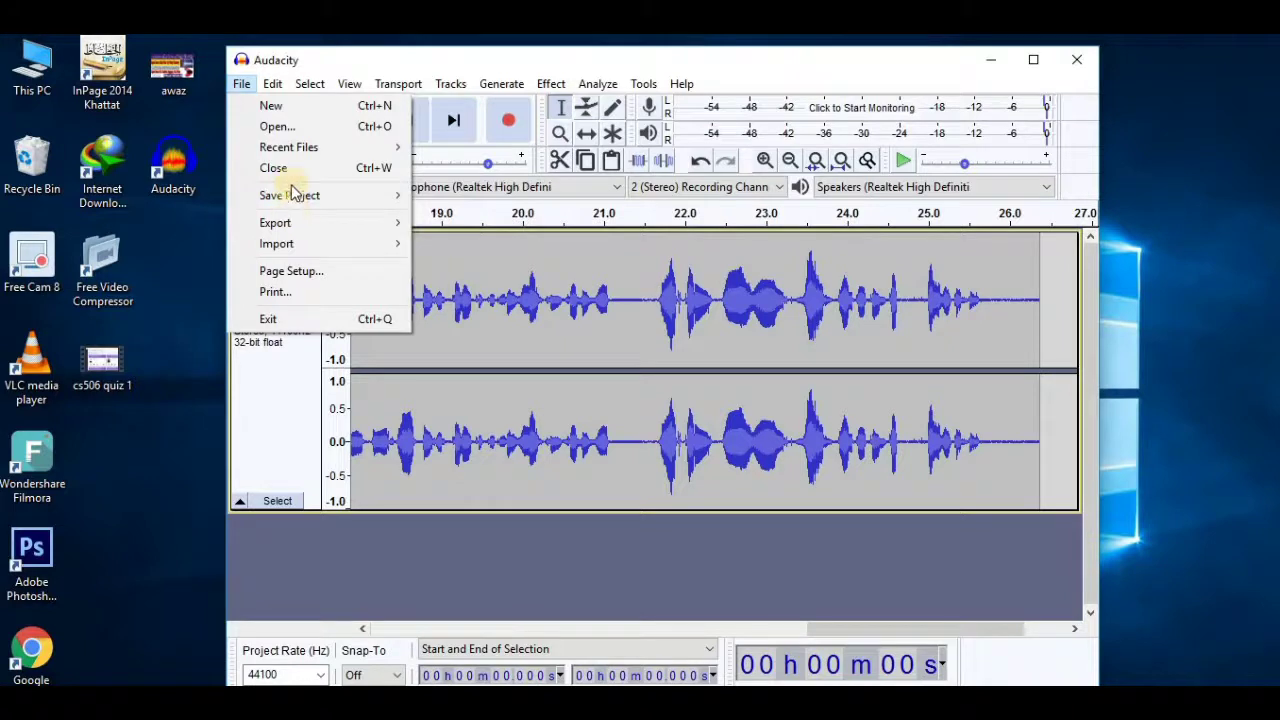
pyautogui.moveTo(321, 224)
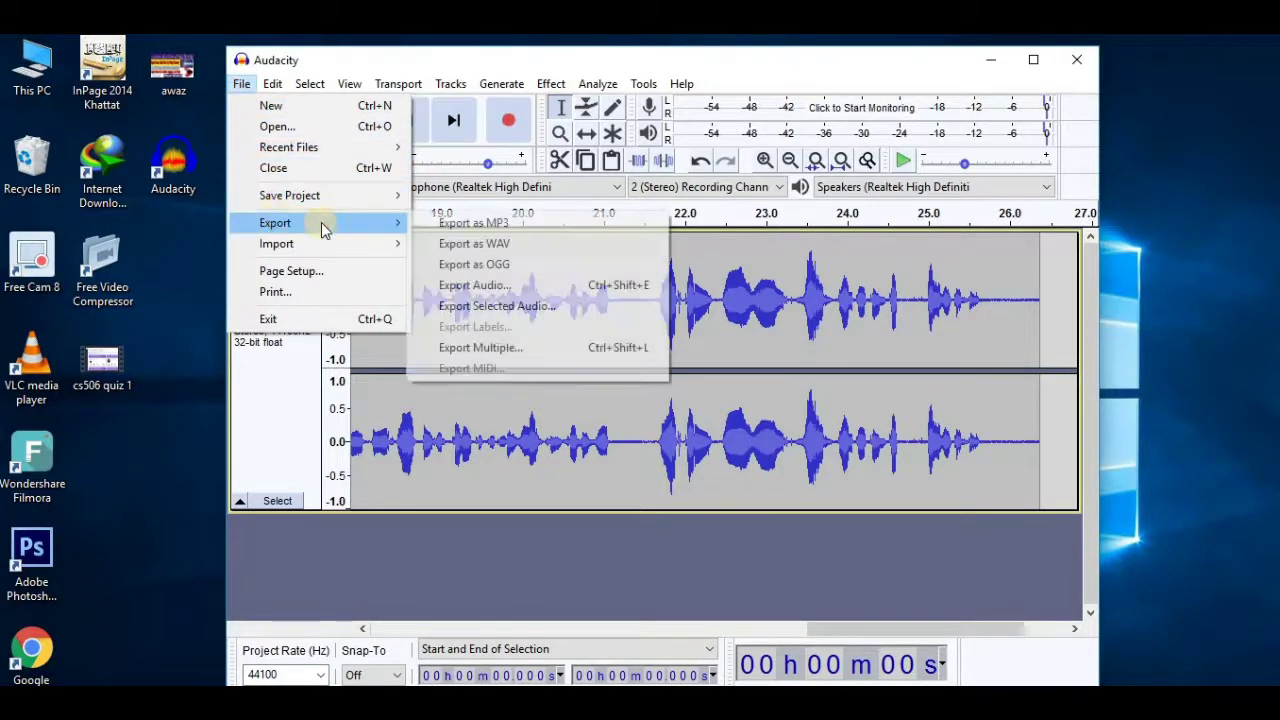
pyautogui.click(527, 246)
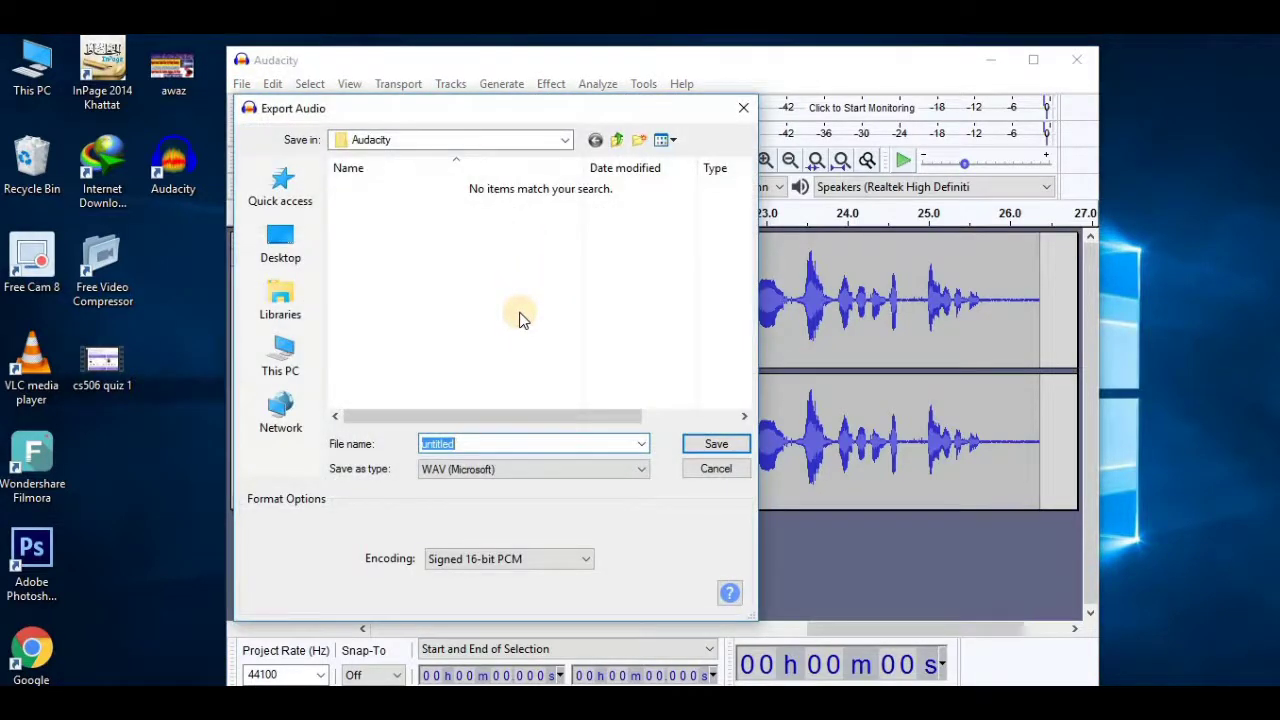
pyautogui.write('voice123')
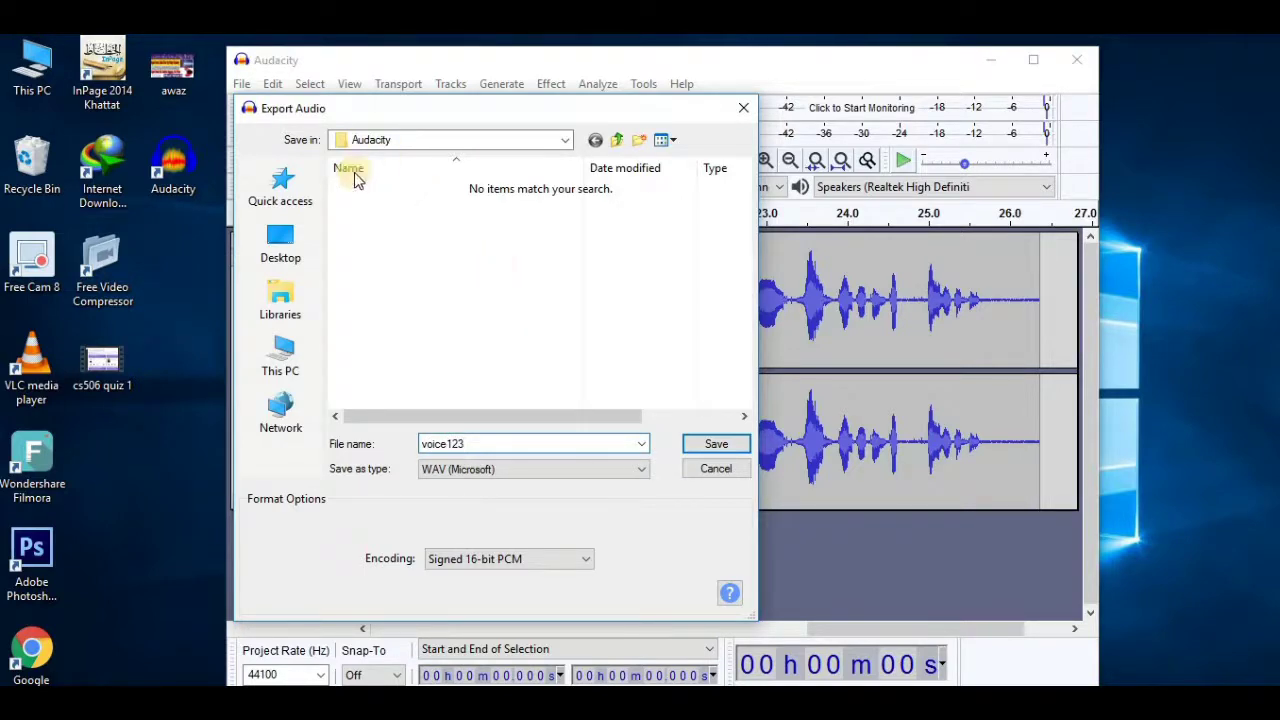
pyautogui.click(281, 243)
pyautogui.click(726, 449)
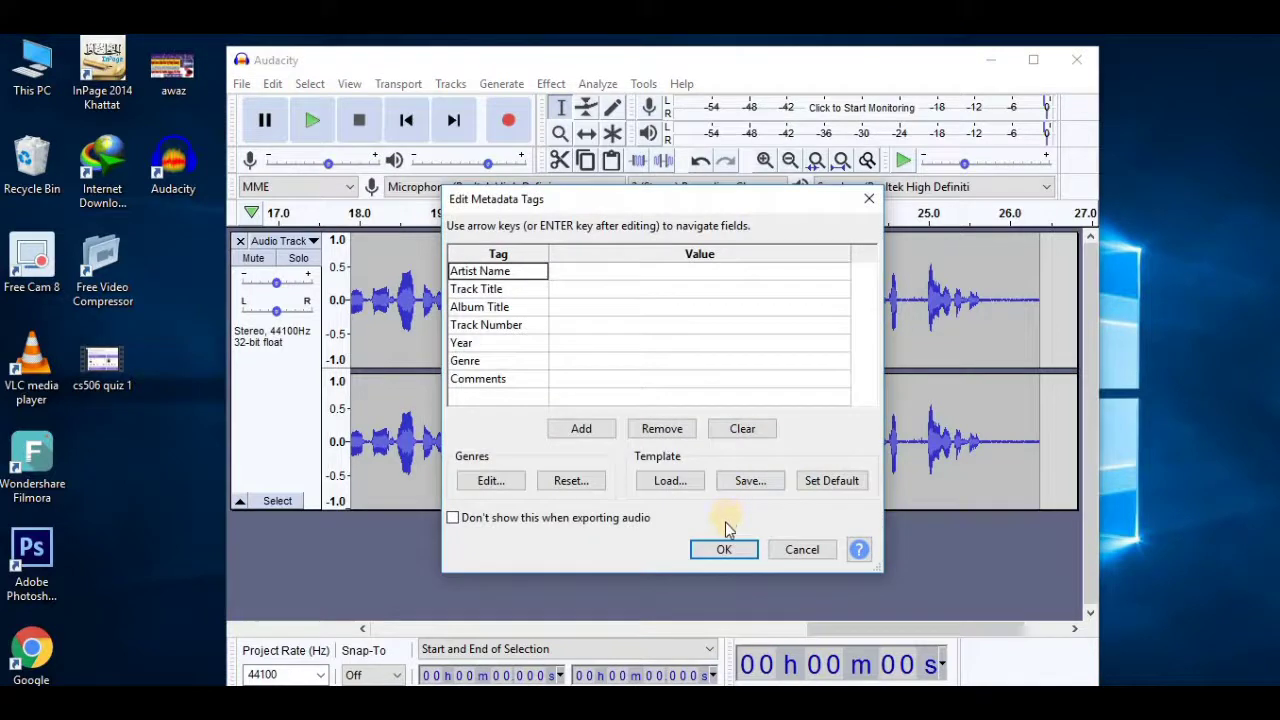
pyautogui.click(724, 549)
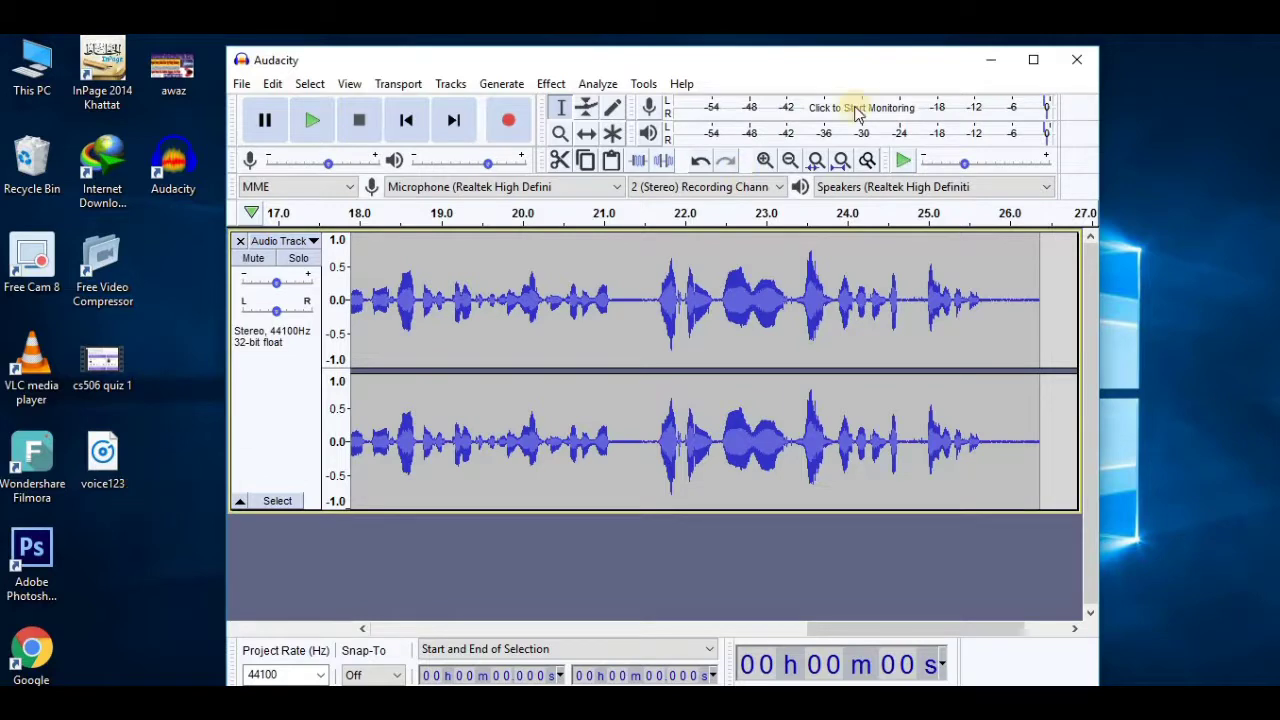
pyautogui.click(1078, 59)
pyautogui.click(695, 383)
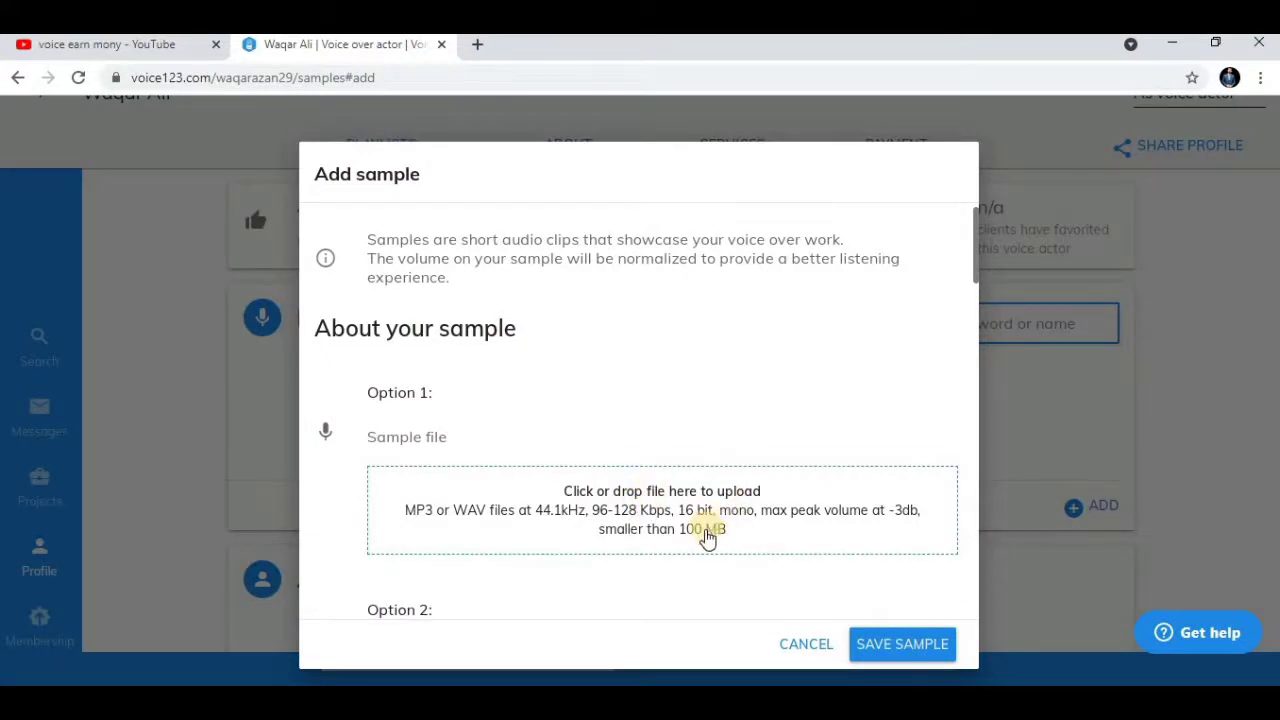
# Step: Upload voice123.wav as the sample file in Voice123's Add sample form and look over the fields below it
pyautogui.scroll(-1, 705, 500)
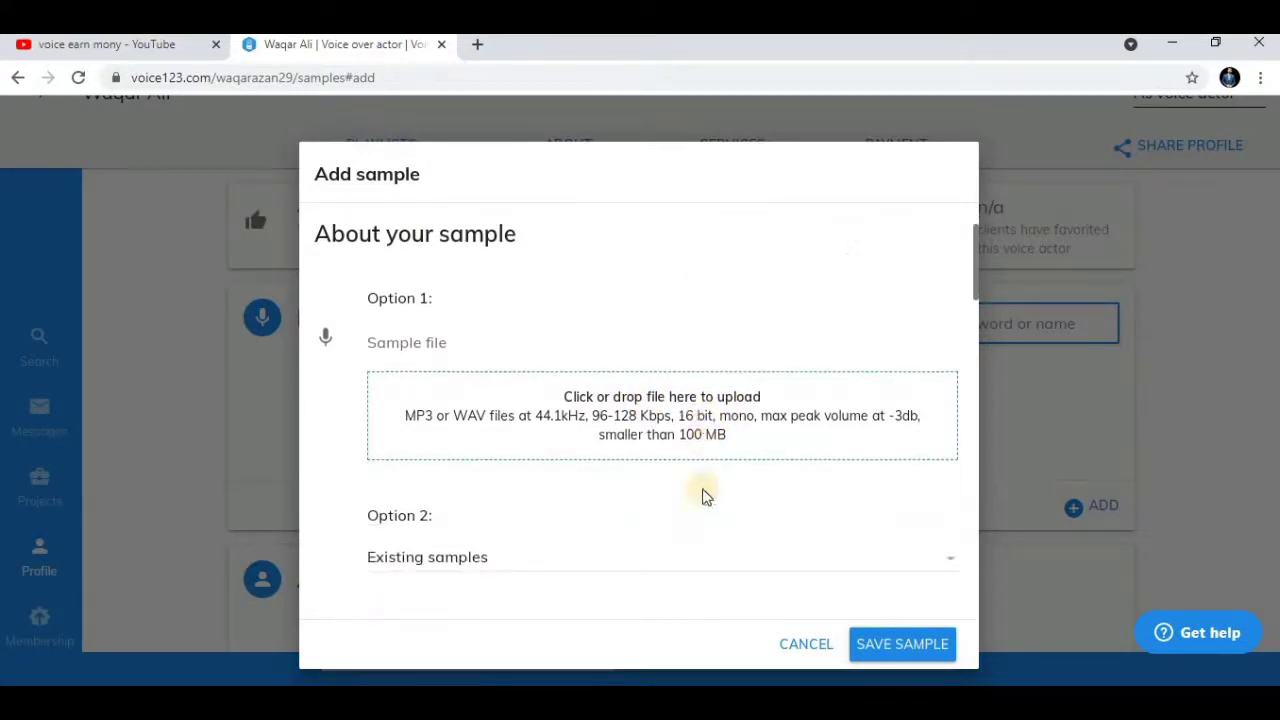
pyautogui.click(678, 398)
pyautogui.doubleClick(213, 160)
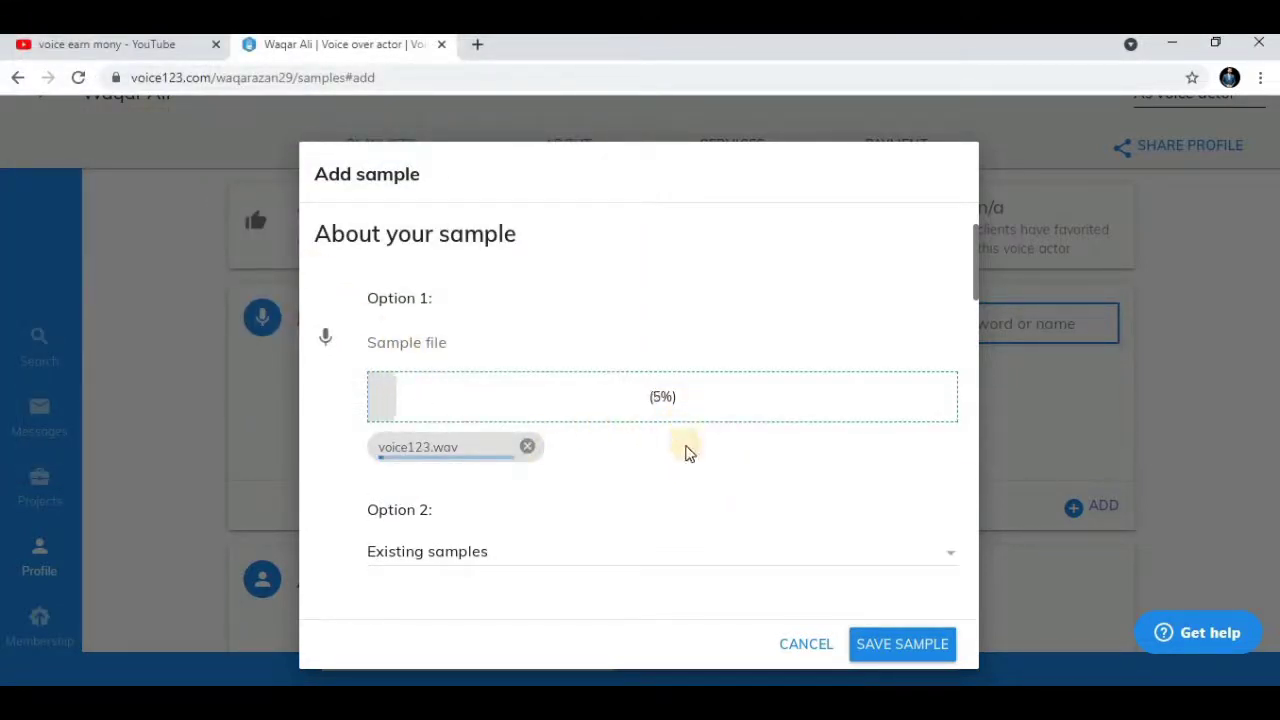
pyautogui.scroll(-1, 685, 452)
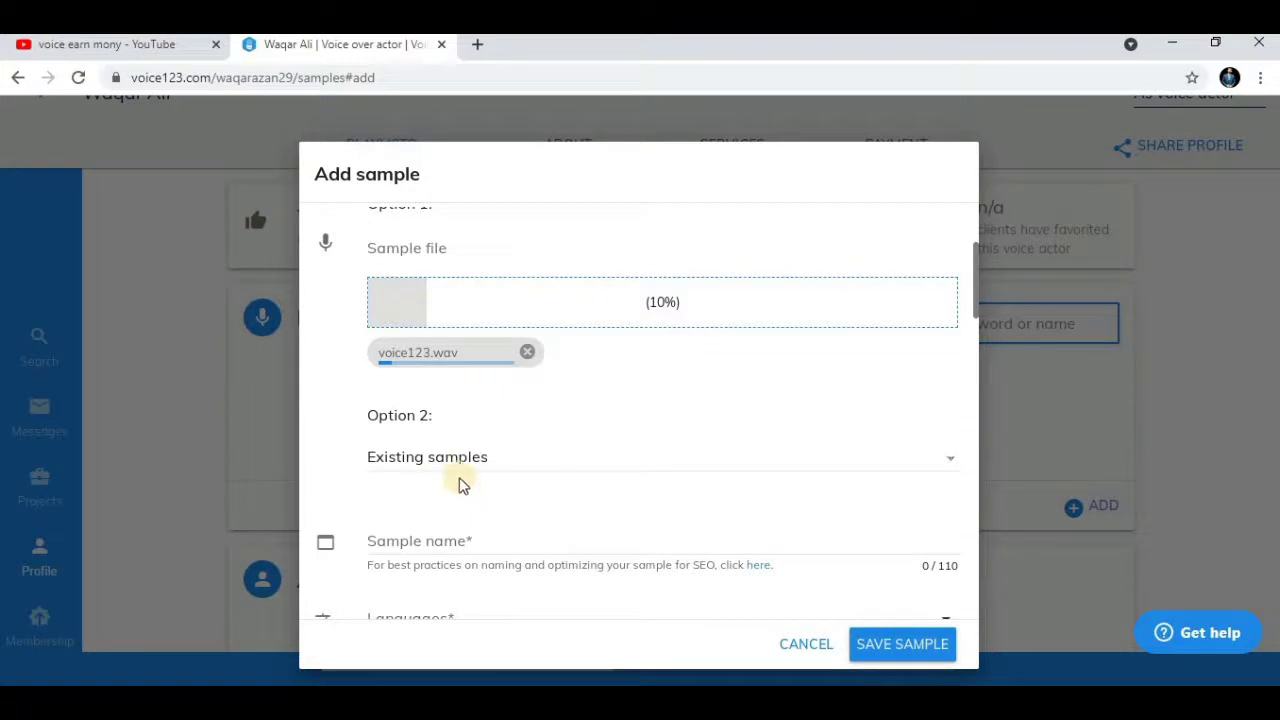
pyautogui.scroll(-1, 533, 478)
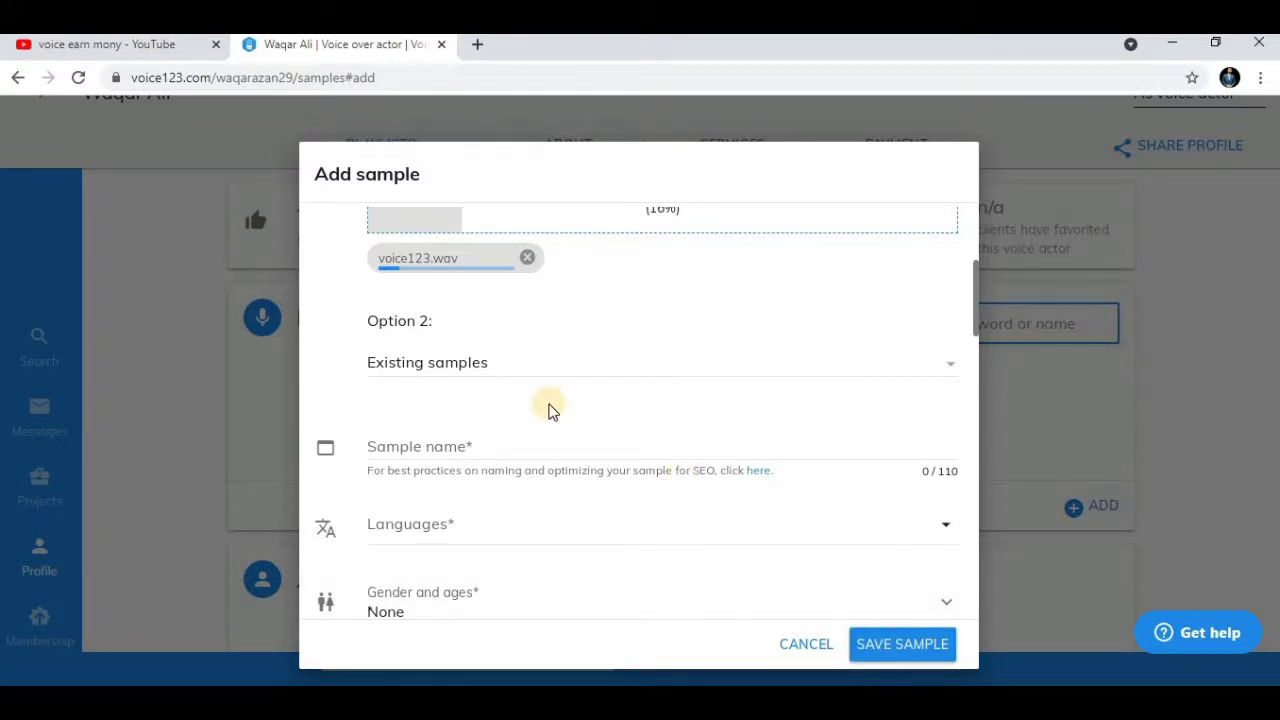
pyautogui.scroll(2, 550, 410)
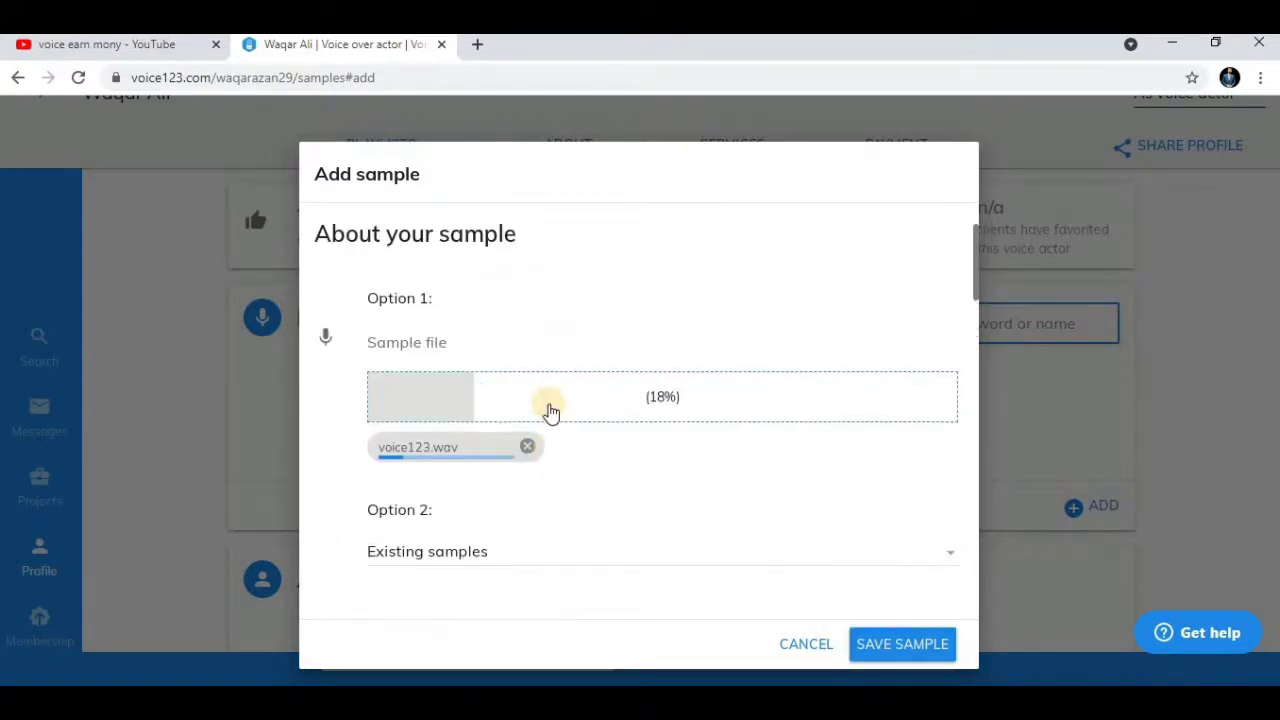